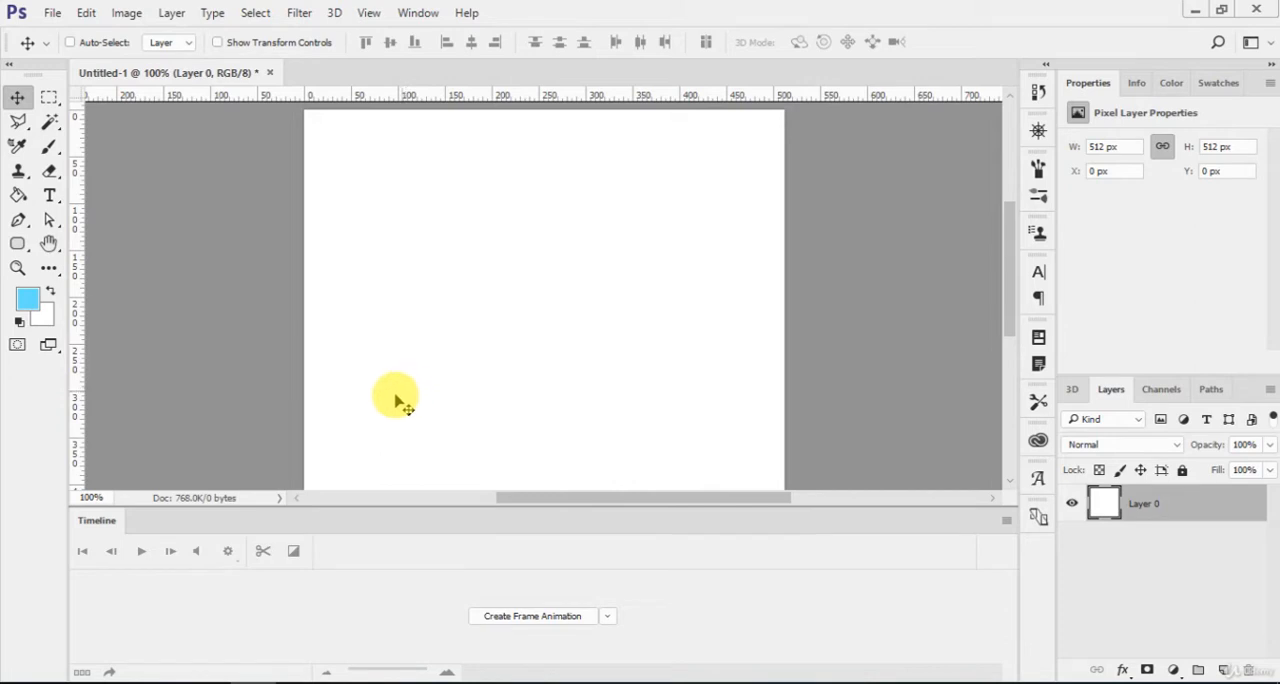
# Draw an unfilled, blue-stroked rectangle about 128 by 187 px on the canvas and set its stroke width to 10.14 px.
pyautogui.moveTo(17, 245); pyautogui.dragTo(50, 252)
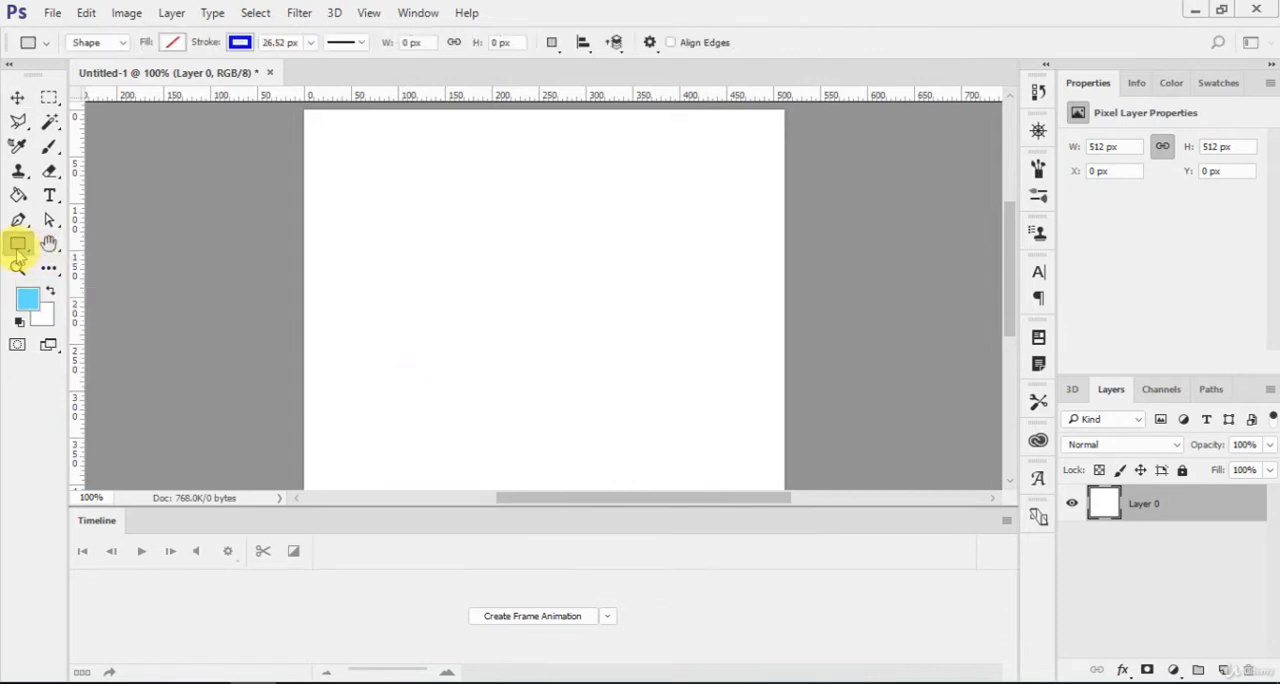
pyautogui.click(17, 250)
pyautogui.moveTo(538, 233); pyautogui.dragTo(656, 407)
pyautogui.click(311, 42)
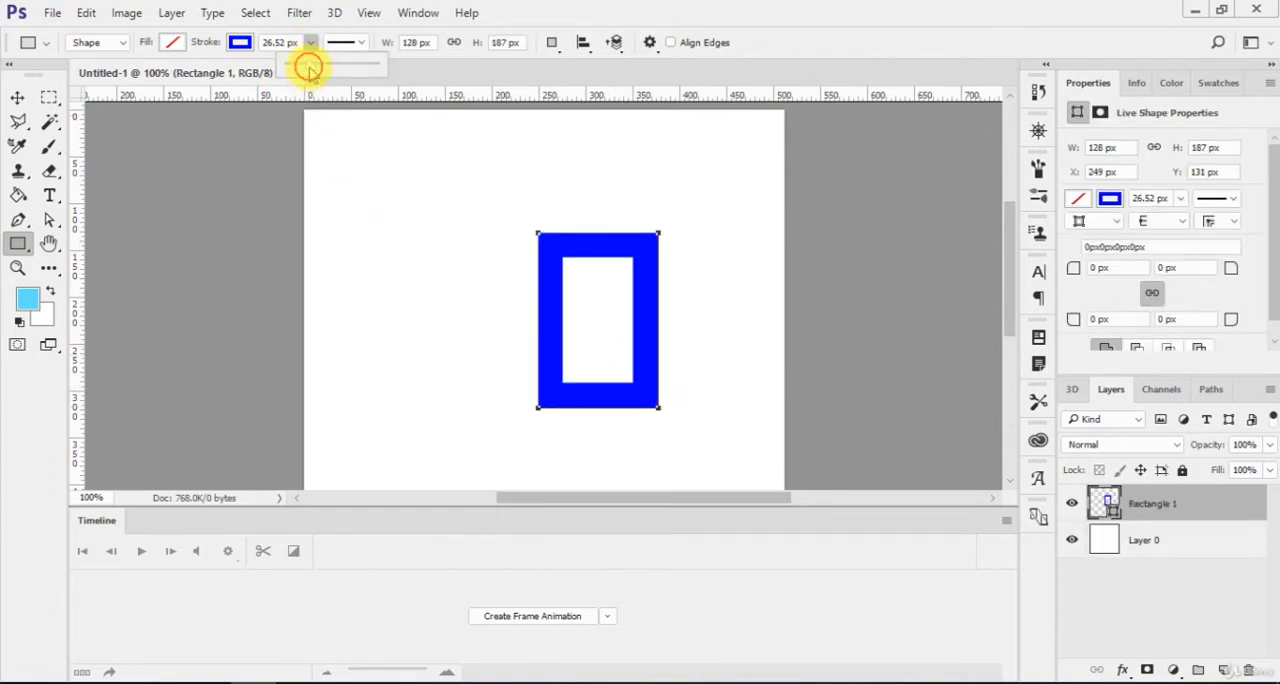
pyautogui.moveTo(308, 67); pyautogui.dragTo(305, 70)
pyautogui.press('Return')
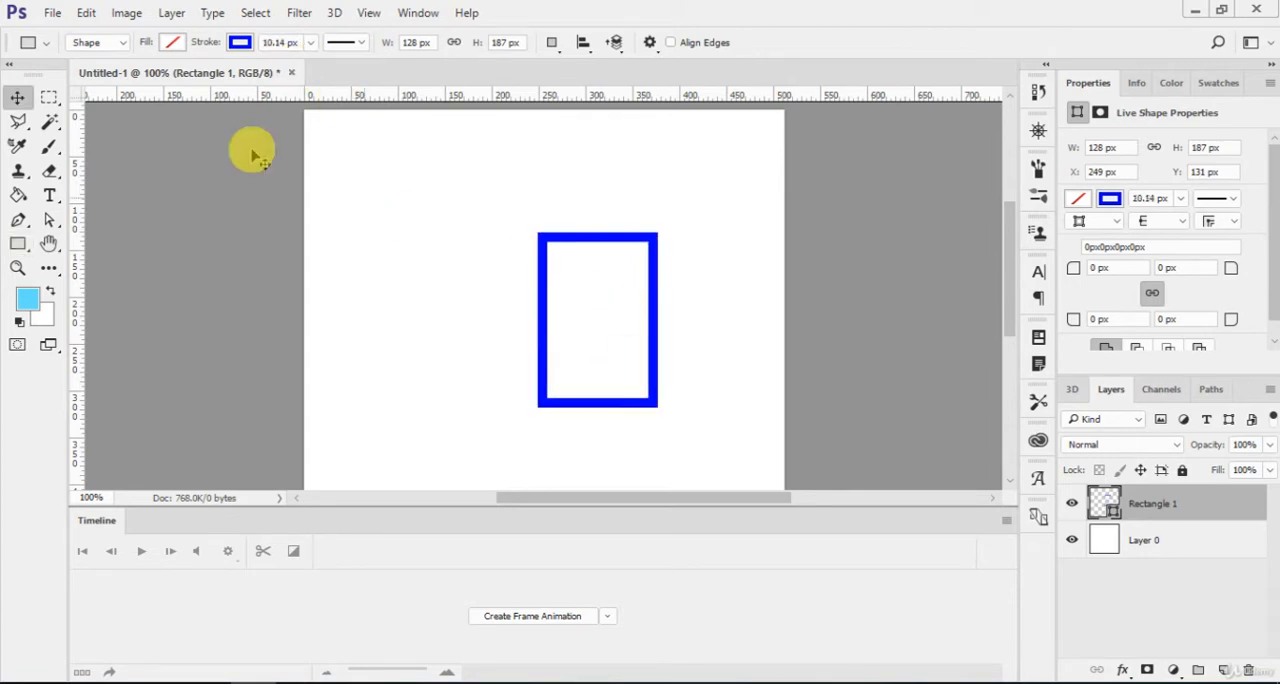
# Rasterize the blue rectangle's shape layer.
pyautogui.click(17, 97)
pyautogui.rightClick(1215, 503)
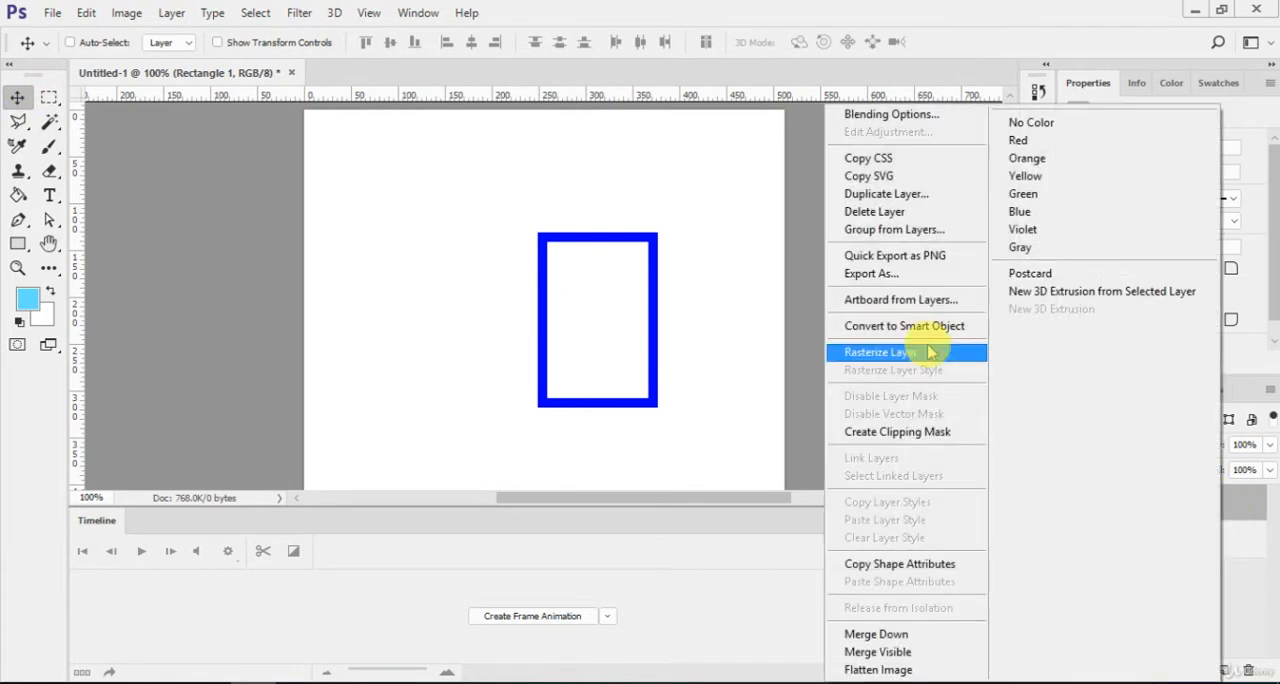
pyautogui.click(880, 311)
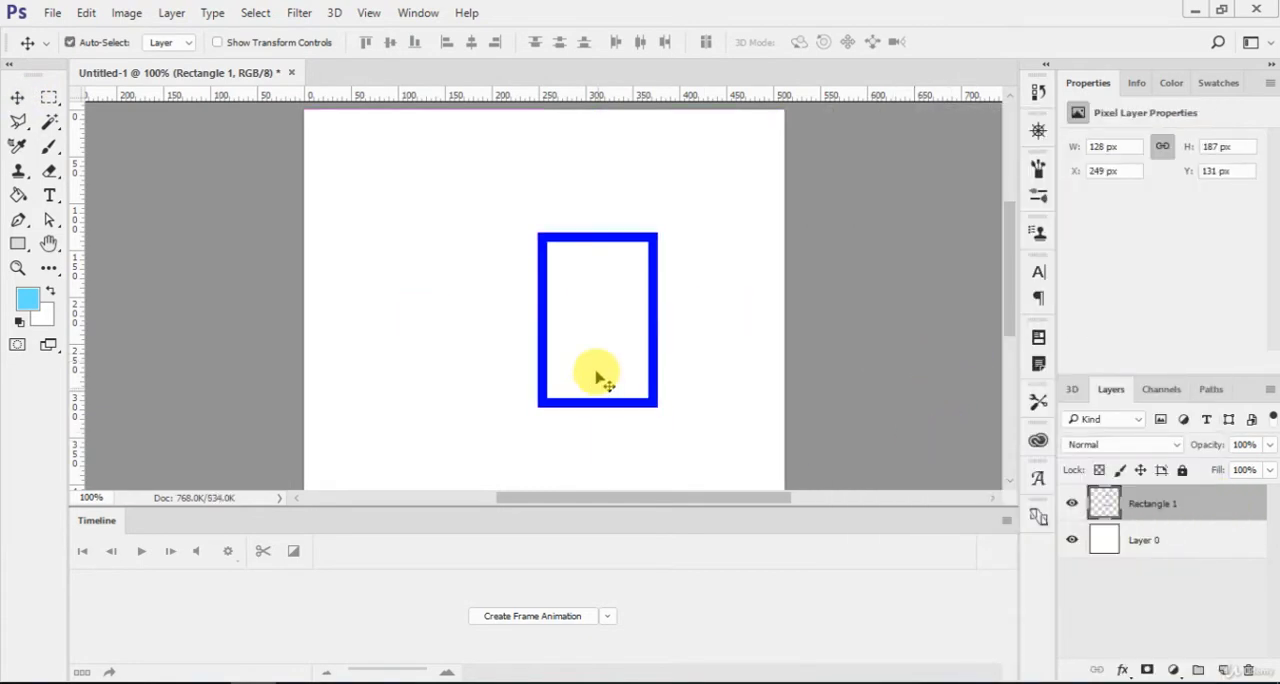
# Distort the rectangle's two left corners inward to form a 104 px wide perspective panel and move it up to Y 102 px.
pyautogui.hotkey('ctrl', 't')
pyautogui.rightClick(636, 260)
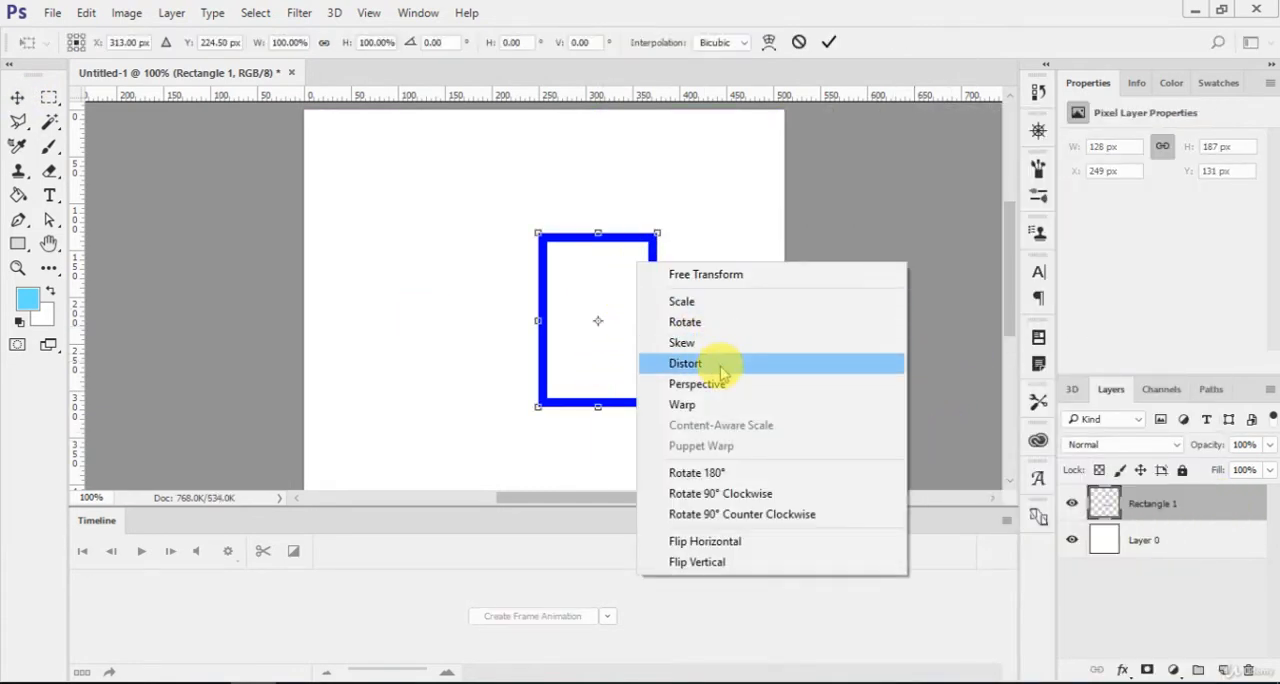
pyautogui.click(720, 366)
pyautogui.moveTo(538, 406); pyautogui.dragTo(557, 374)
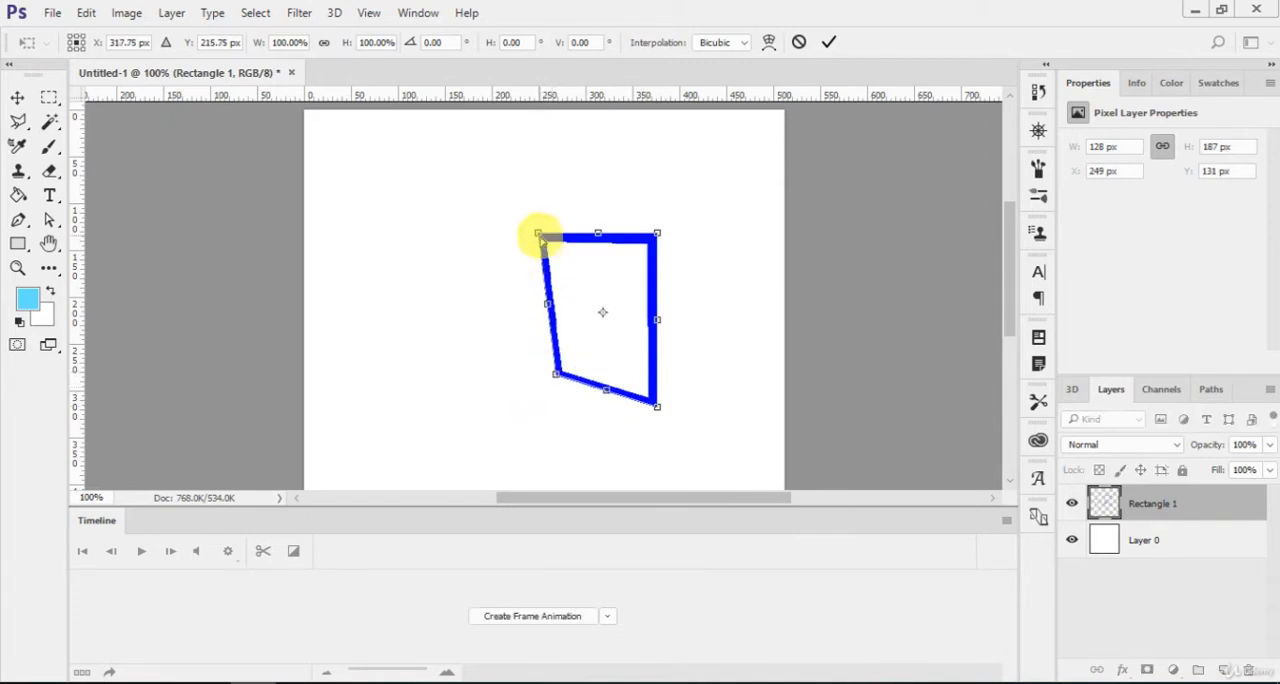
pyautogui.moveTo(540, 234); pyautogui.dragTo(556, 254)
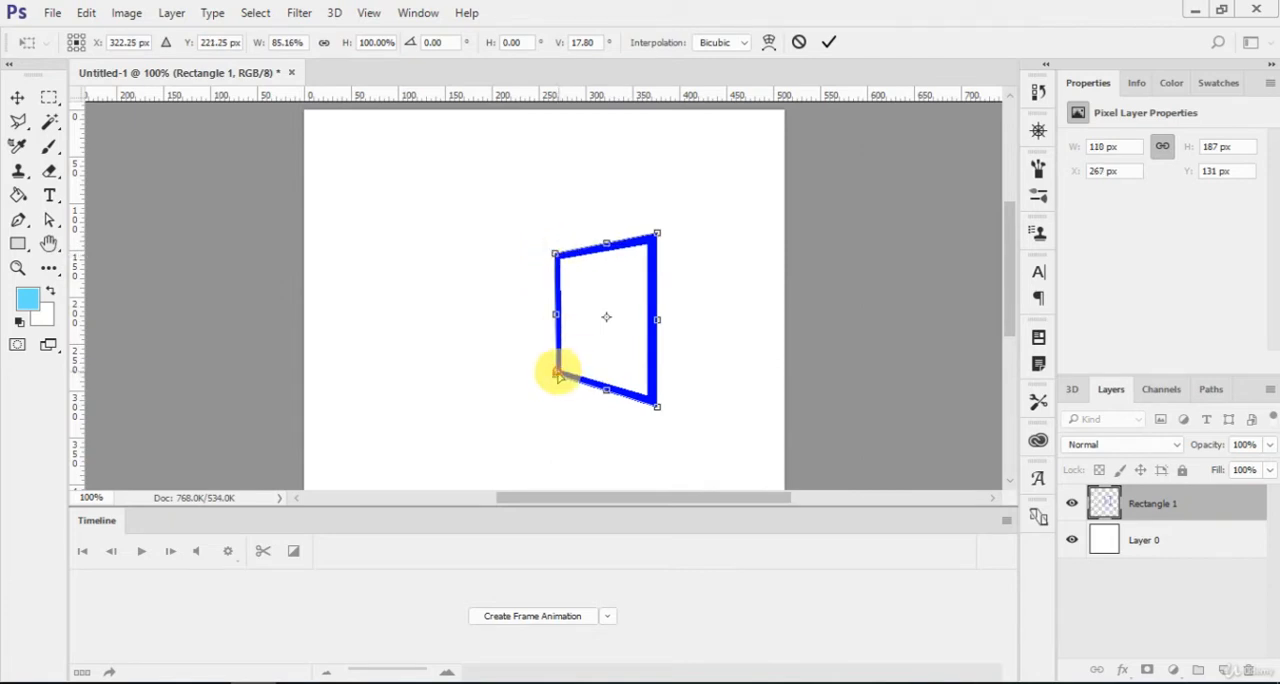
pyautogui.moveTo(557, 374); pyautogui.dragTo(560, 377)
pyautogui.moveTo(552, 252); pyautogui.dragTo(553, 252)
pyautogui.press('Return')
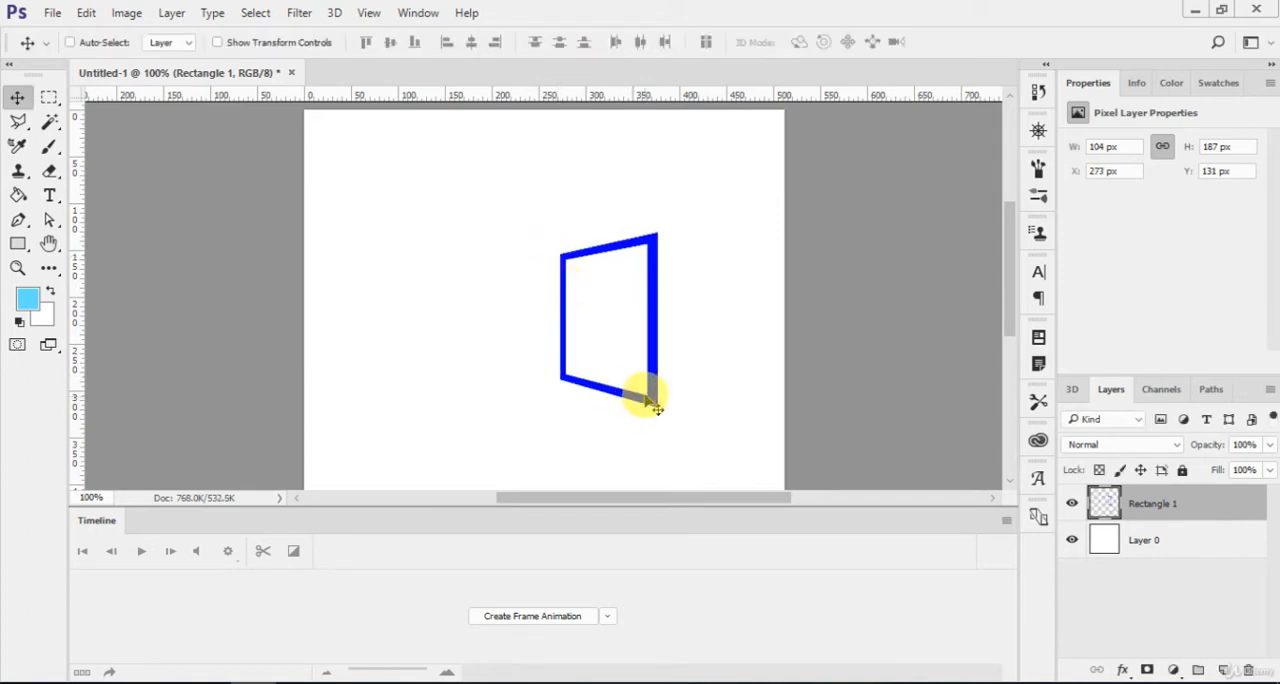
pyautogui.moveTo(650, 403); pyautogui.dragTo(700, 380)
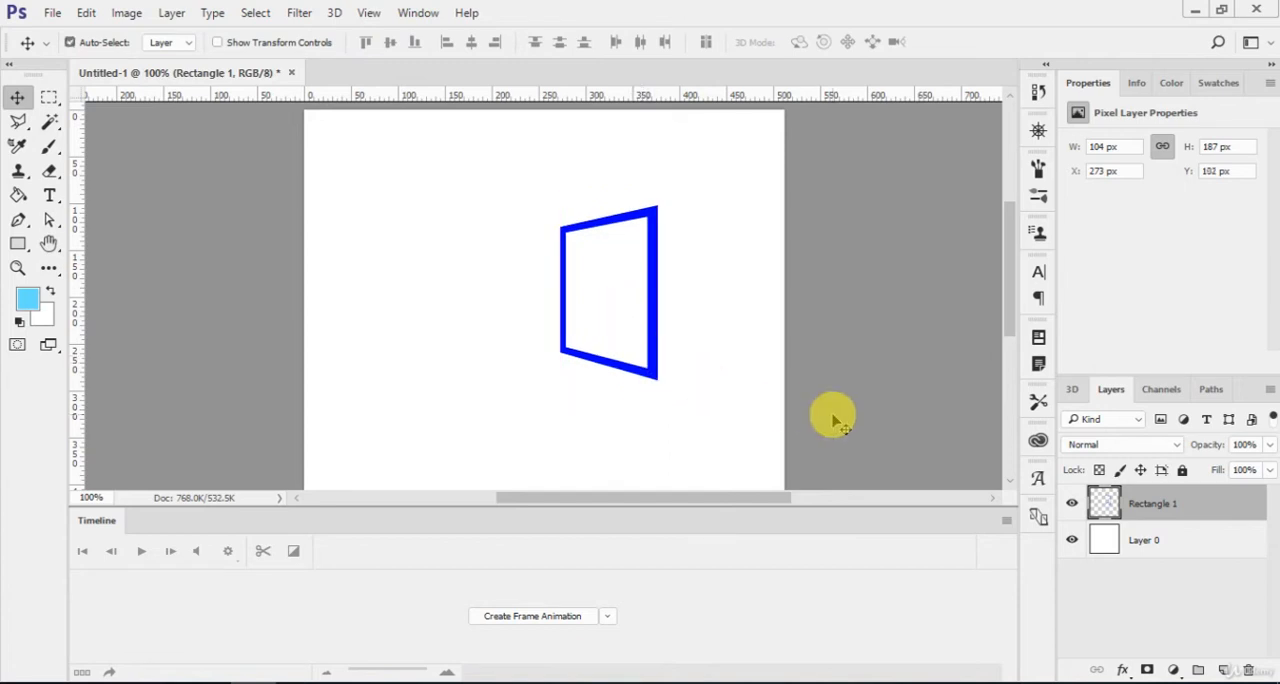
# Duplicate the perspective panel and flip the copy horizontally.
pyautogui.hotkey('ctrl', 't')
pyautogui.rightClick(614, 331)
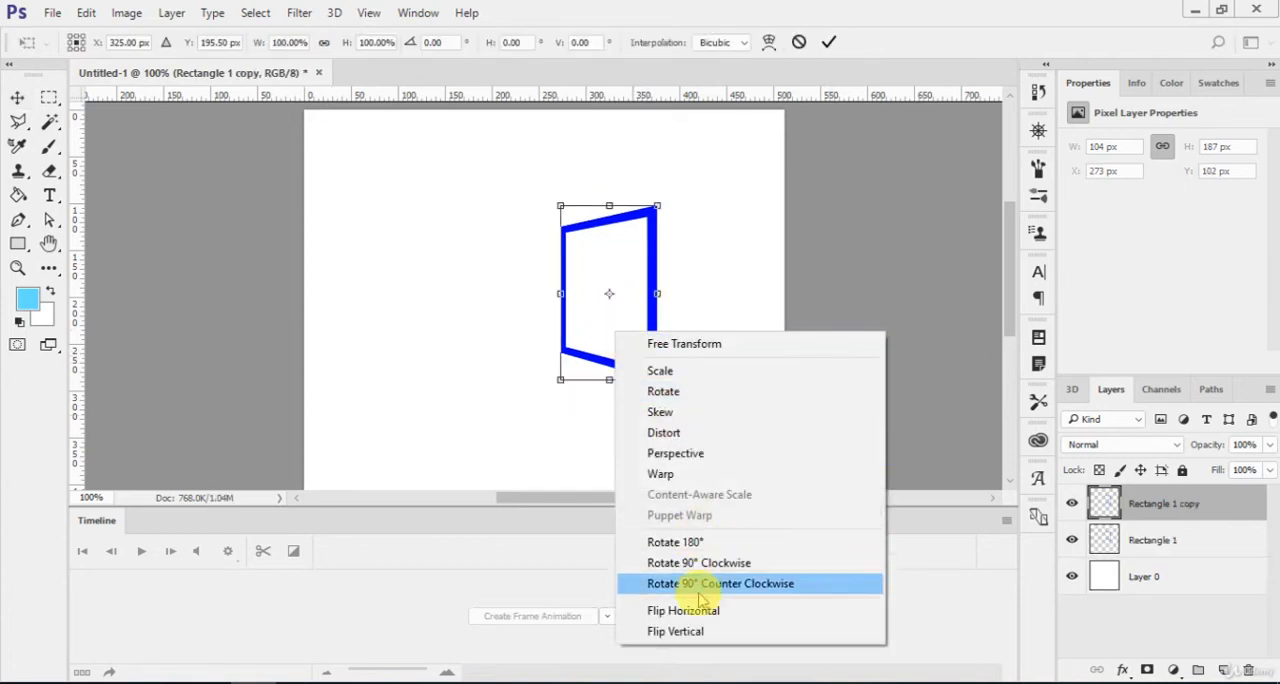
pyautogui.click(703, 612)
pyautogui.press('Return')
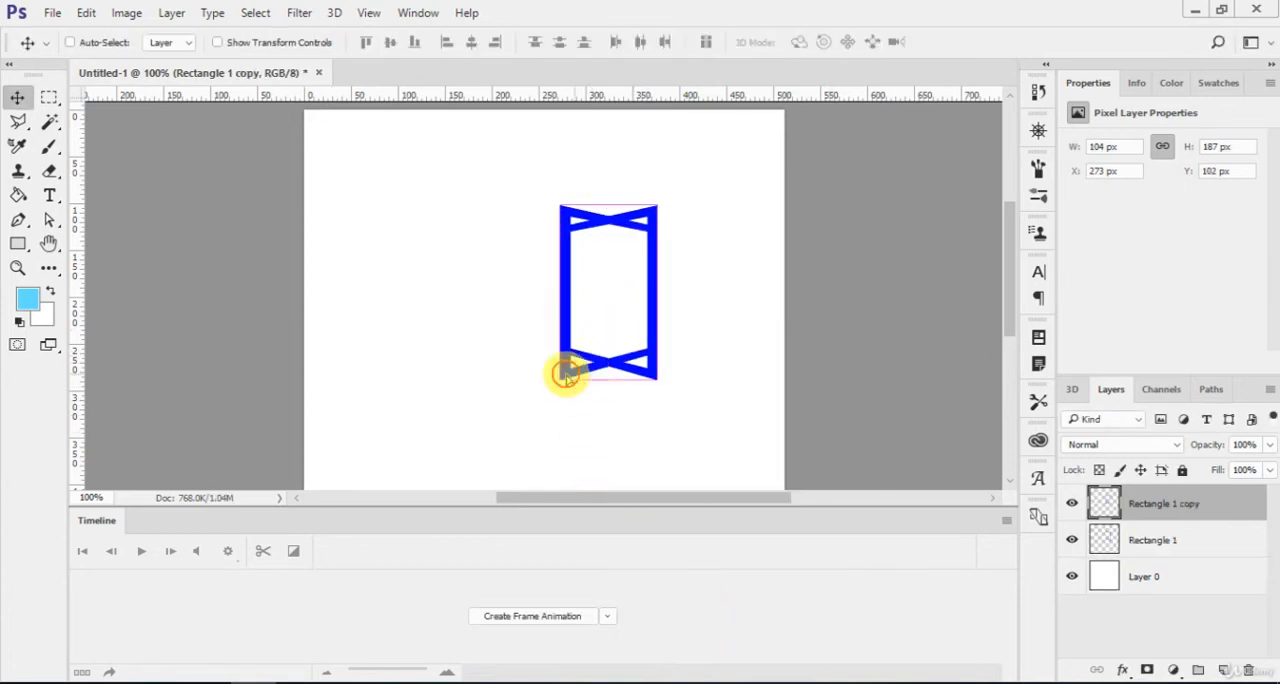
# Move the flipped copy to about X 187 px, Y 113 px so its inner edge overlaps the original panel.
pyautogui.moveTo(563, 368)
pyautogui.mouseDown()
pyautogui.moveTo(509, 374)
pyautogui.moveTo(571, 357)
pyautogui.moveTo(570, 345)
pyautogui.mouseUp()
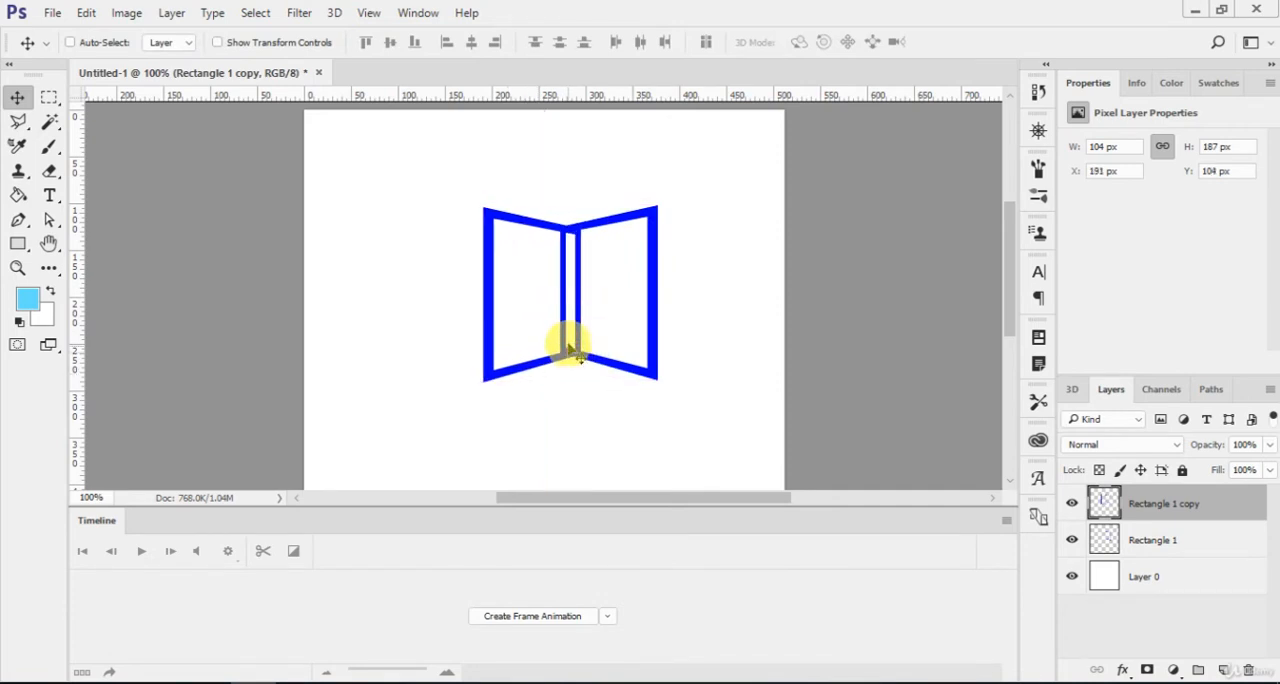
pyautogui.press('Down')
pyautogui.press('Down')
pyautogui.press('Down')
pyautogui.moveTo(573, 290)
pyautogui.mouseDown()
pyautogui.moveTo(551, 277)
pyautogui.moveTo(569, 278)
pyautogui.mouseUp()
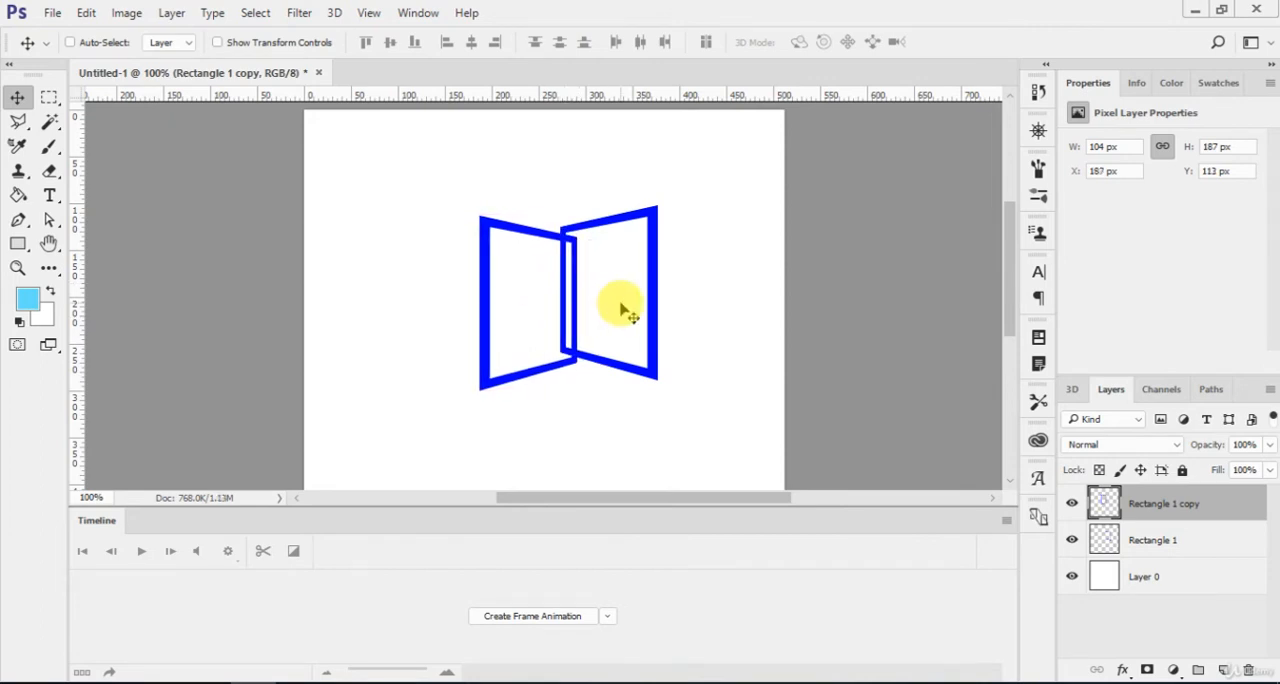
# Apply a Color Overlay of orange #ffae00 to the Rectangle 1 copy layer.
pyautogui.doubleClick(1226, 502)
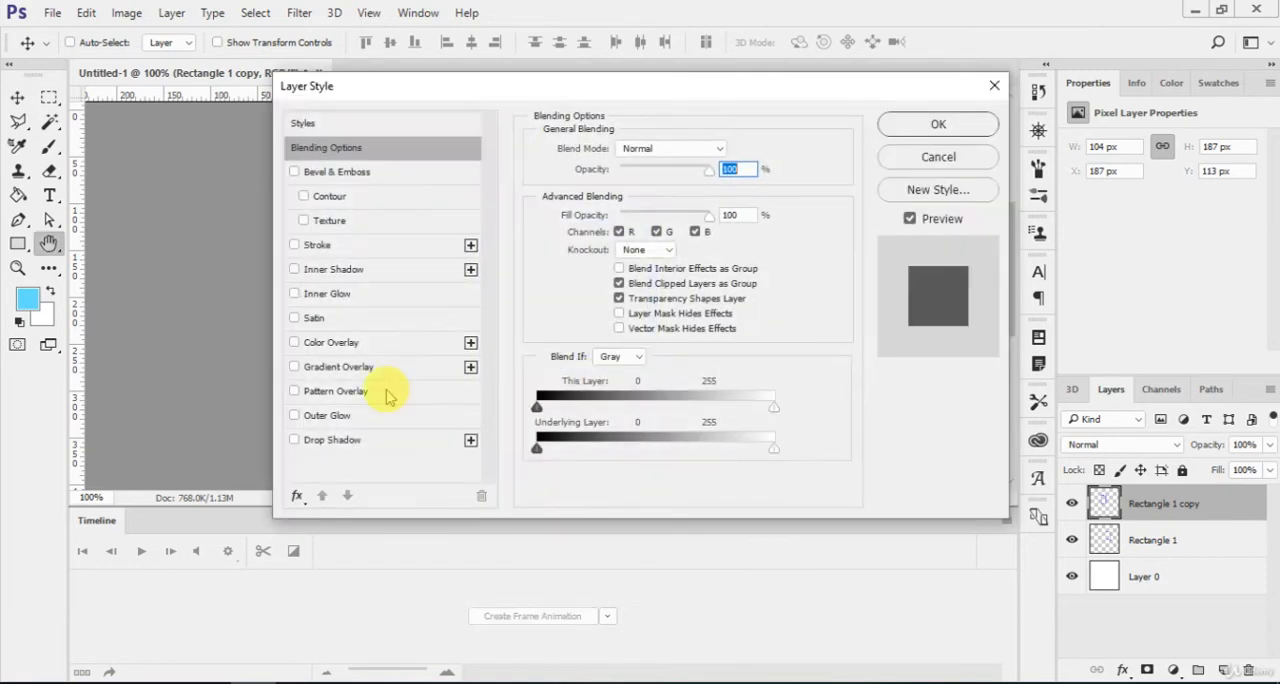
pyautogui.click(295, 342)
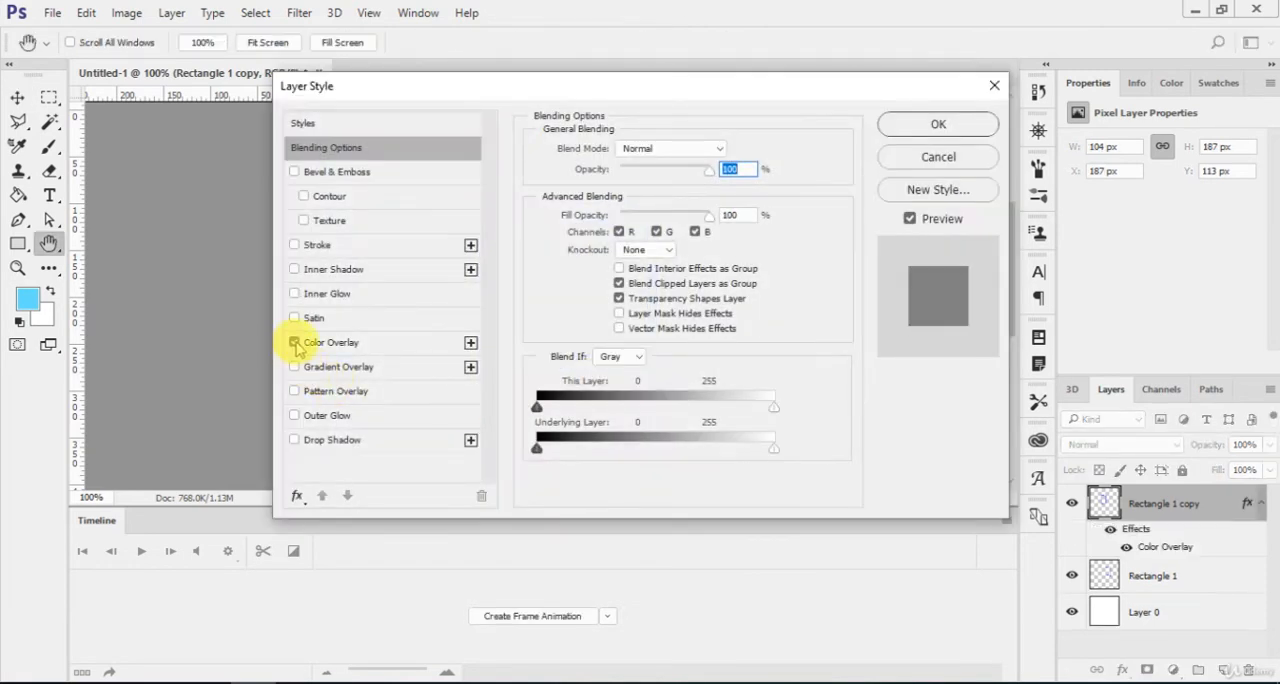
pyautogui.click(352, 350)
pyautogui.click(729, 150)
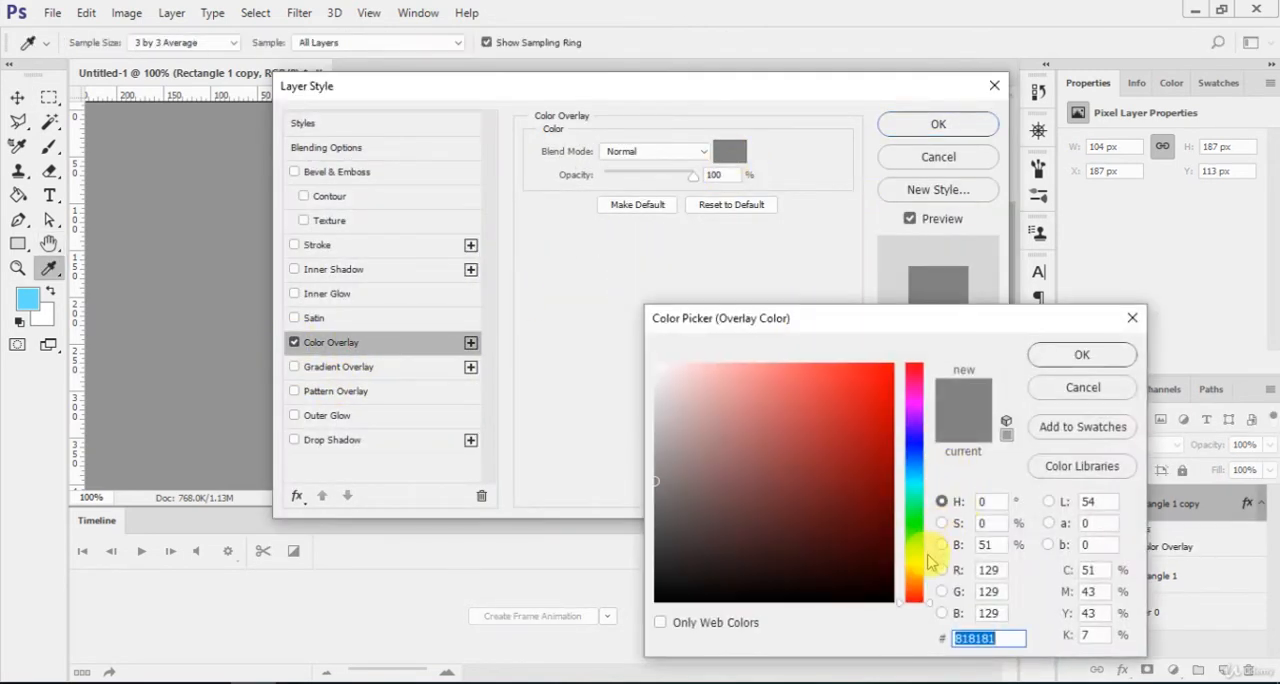
pyautogui.moveTo(930, 562); pyautogui.dragTo(914, 575)
pyautogui.moveTo(877, 466); pyautogui.dragTo(895, 323)
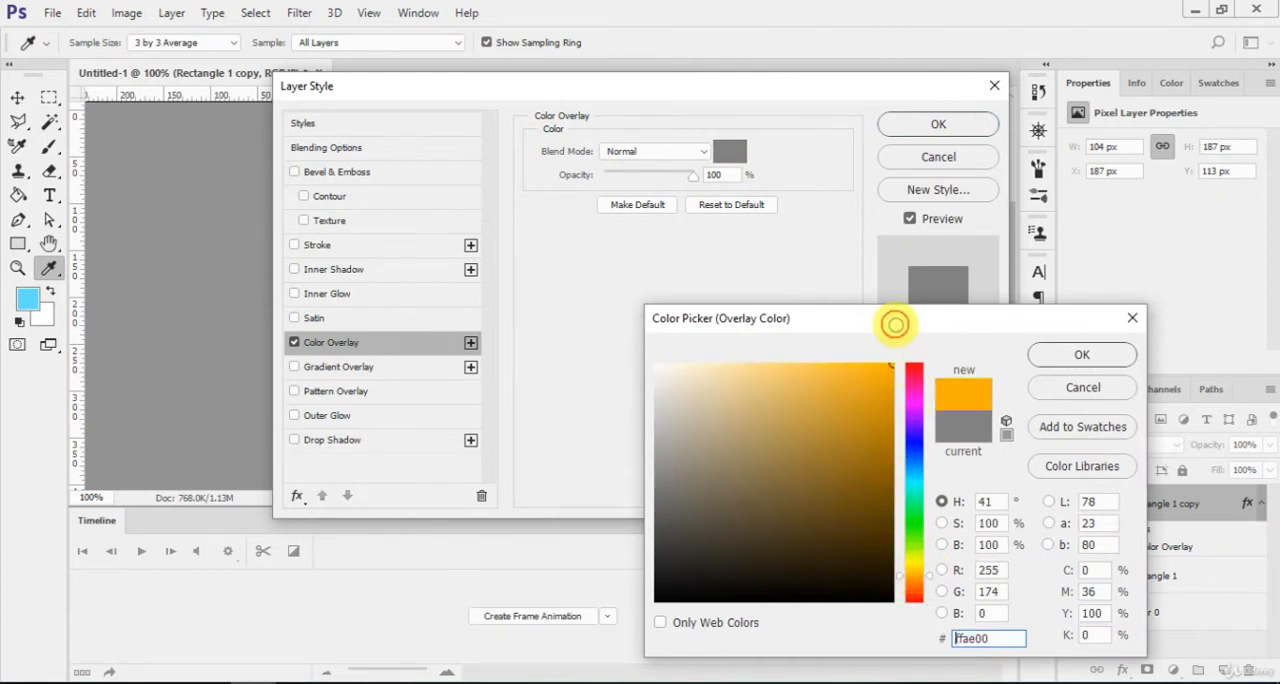
pyautogui.click(1078, 354)
pyautogui.click(936, 126)
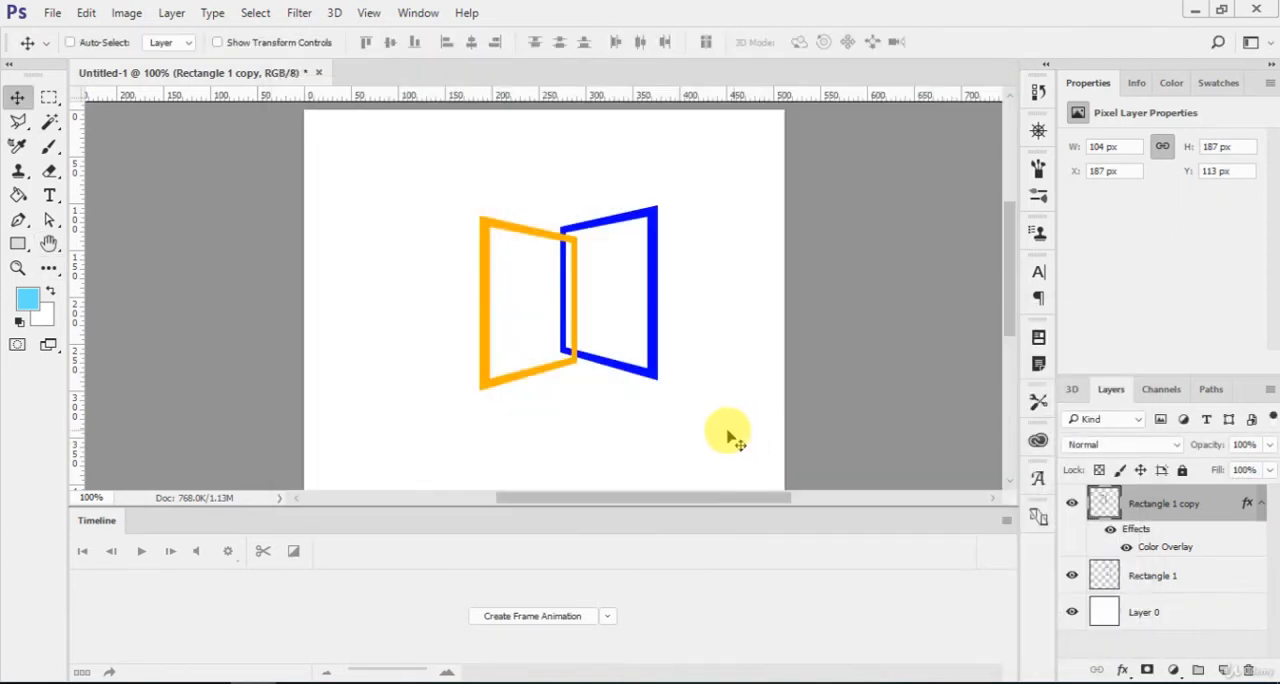
# Add a layer mask to the orange panel's layer and collapse its effects list.
pyautogui.hotkey('ctrl', '+')
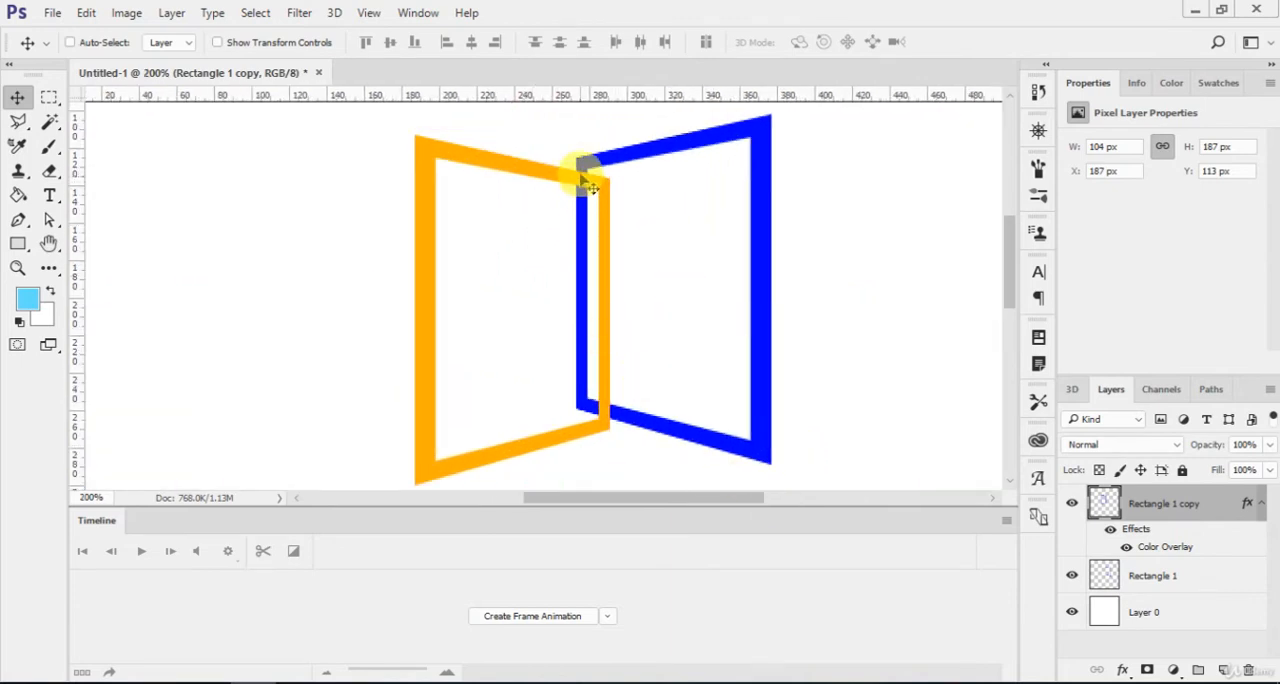
pyautogui.click(1262, 506)
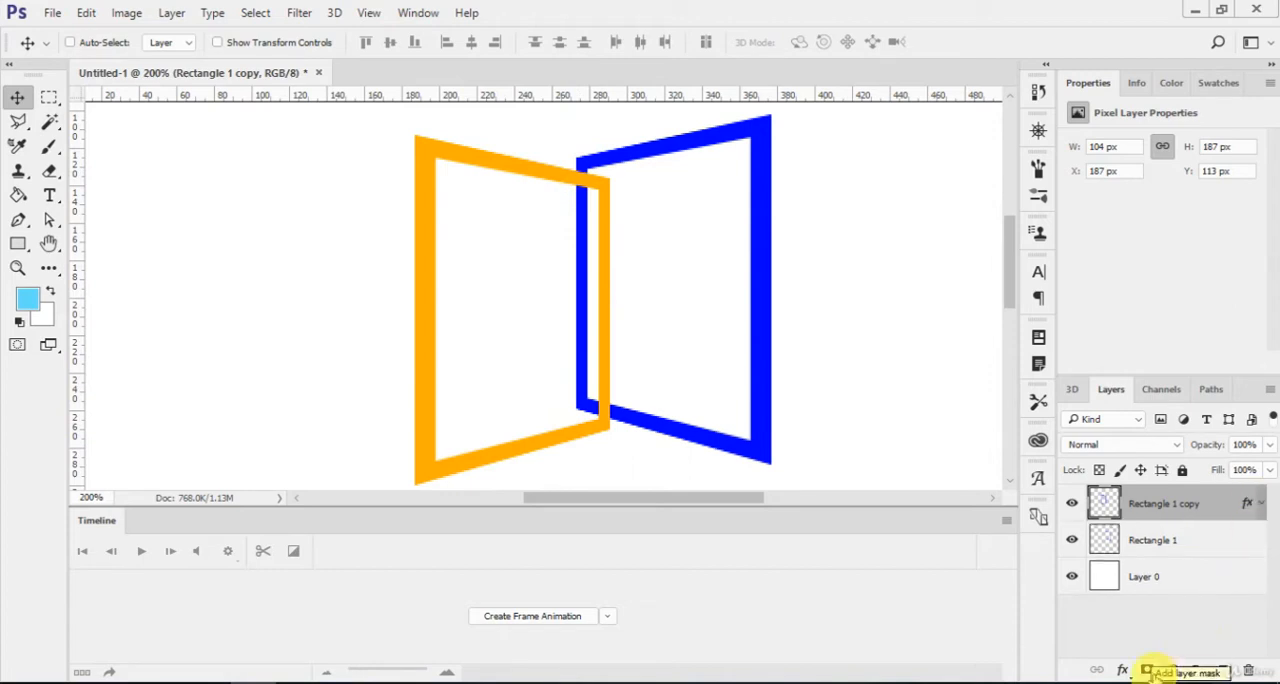
pyautogui.click(1147, 670)
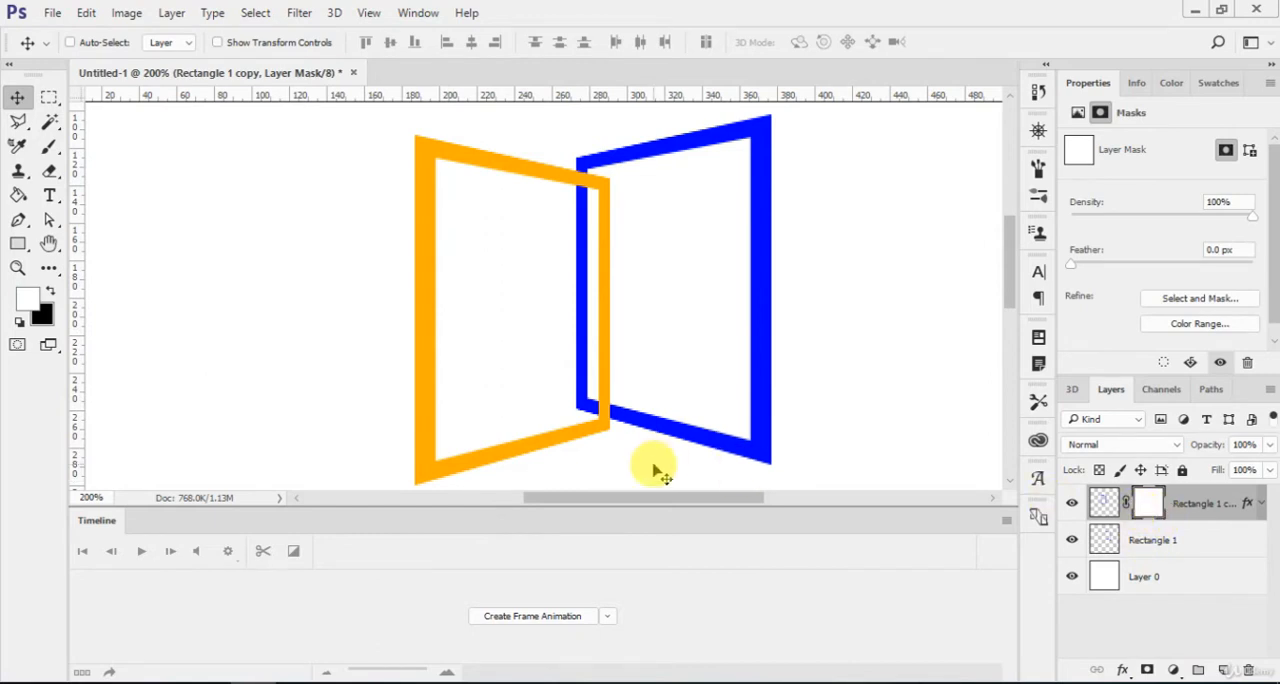
# Paint black on the mask with a 6 px brush to hide the orange bar where it crosses the blue one at the upper overlap.
pyautogui.press('b')
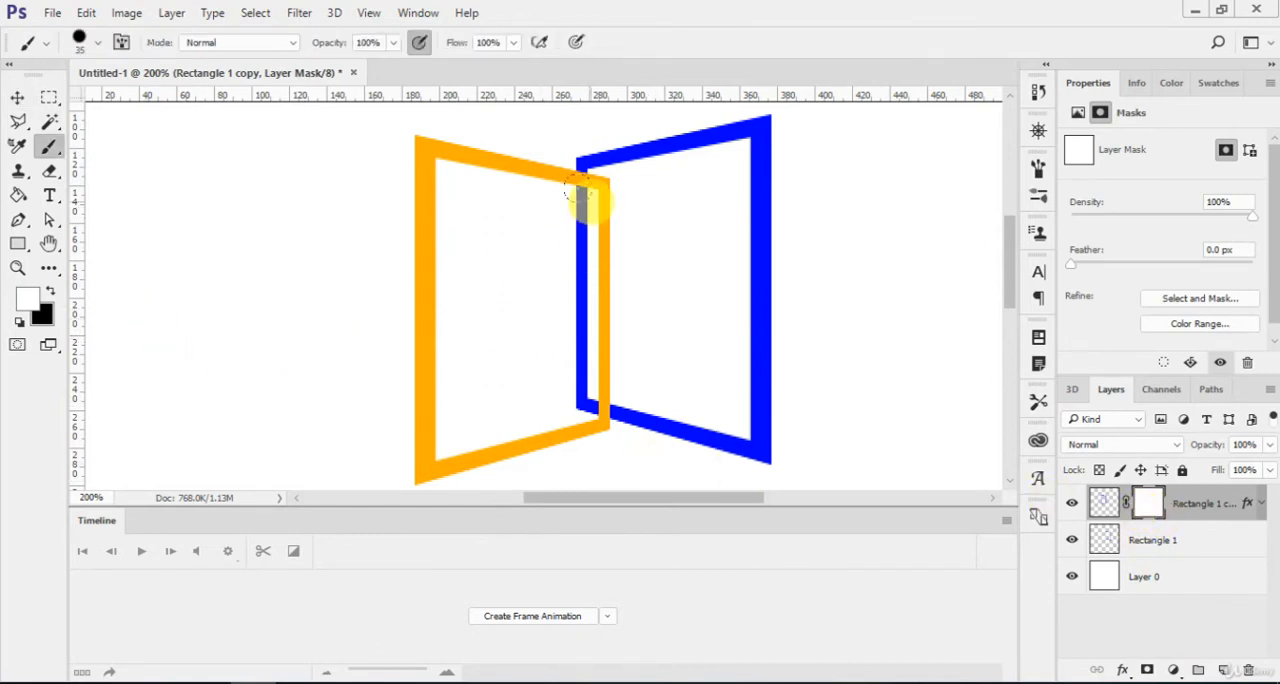
pyautogui.press('[')
pyautogui.press('[')
pyautogui.press('[')
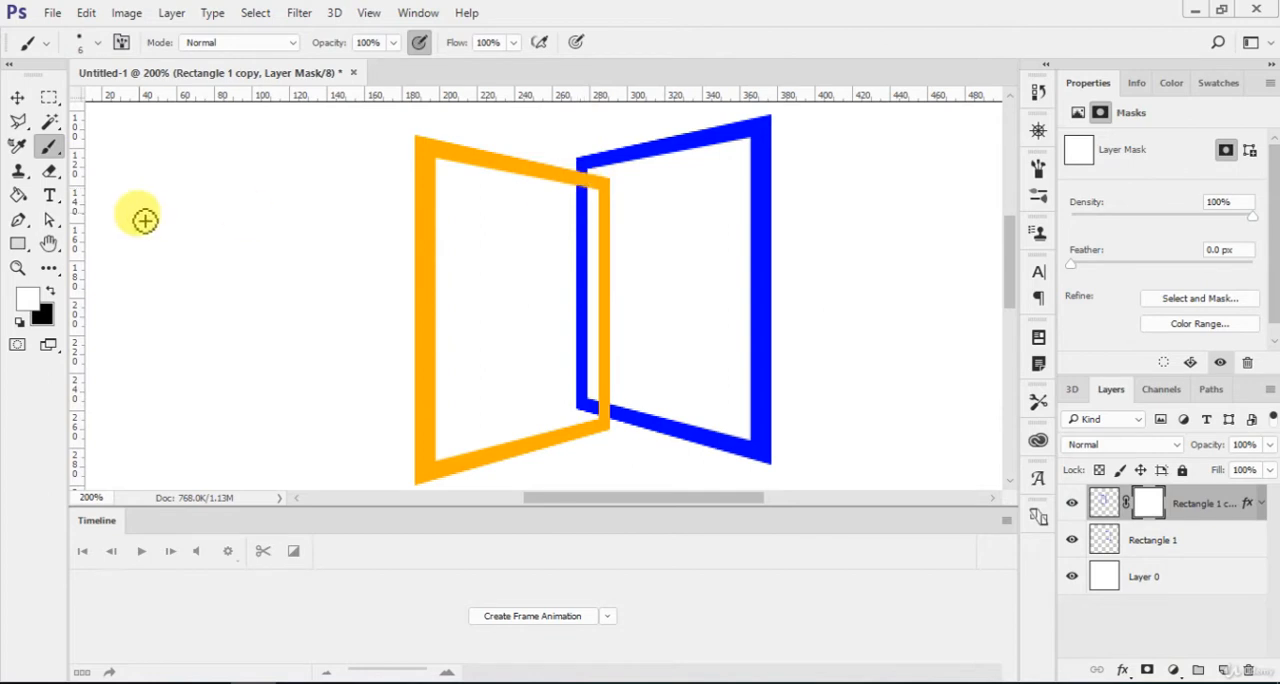
pyautogui.press('x')
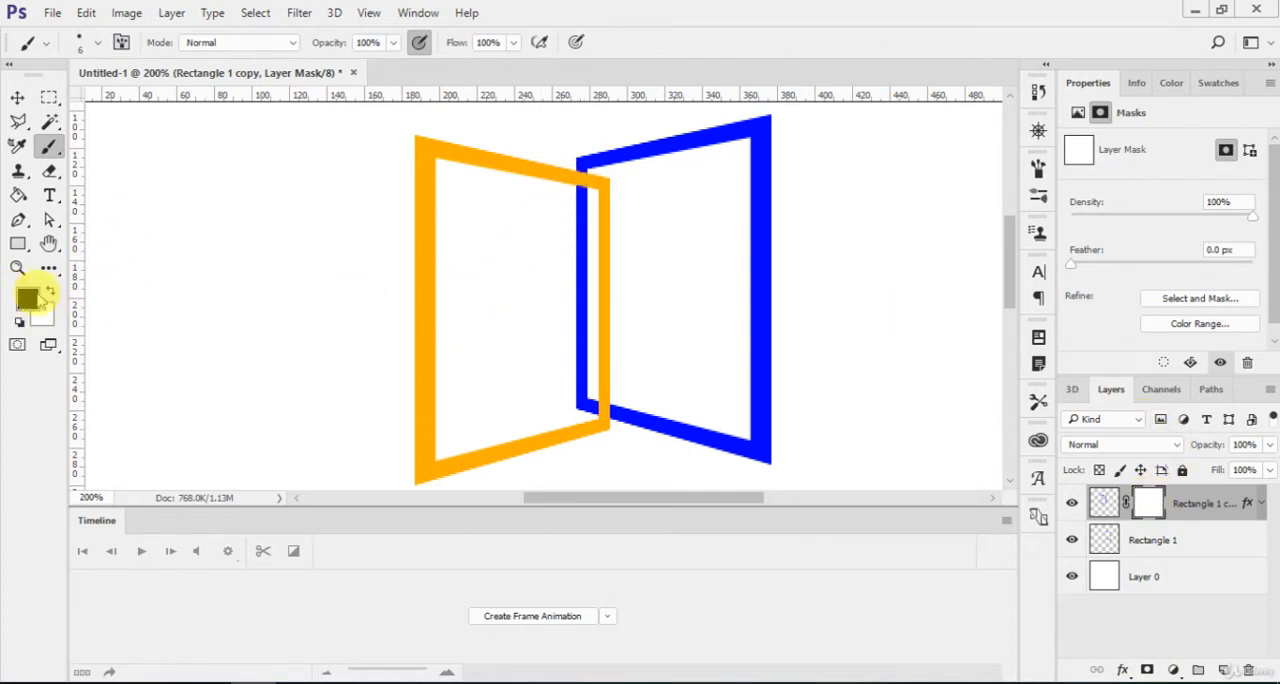
pyautogui.click(599, 184)
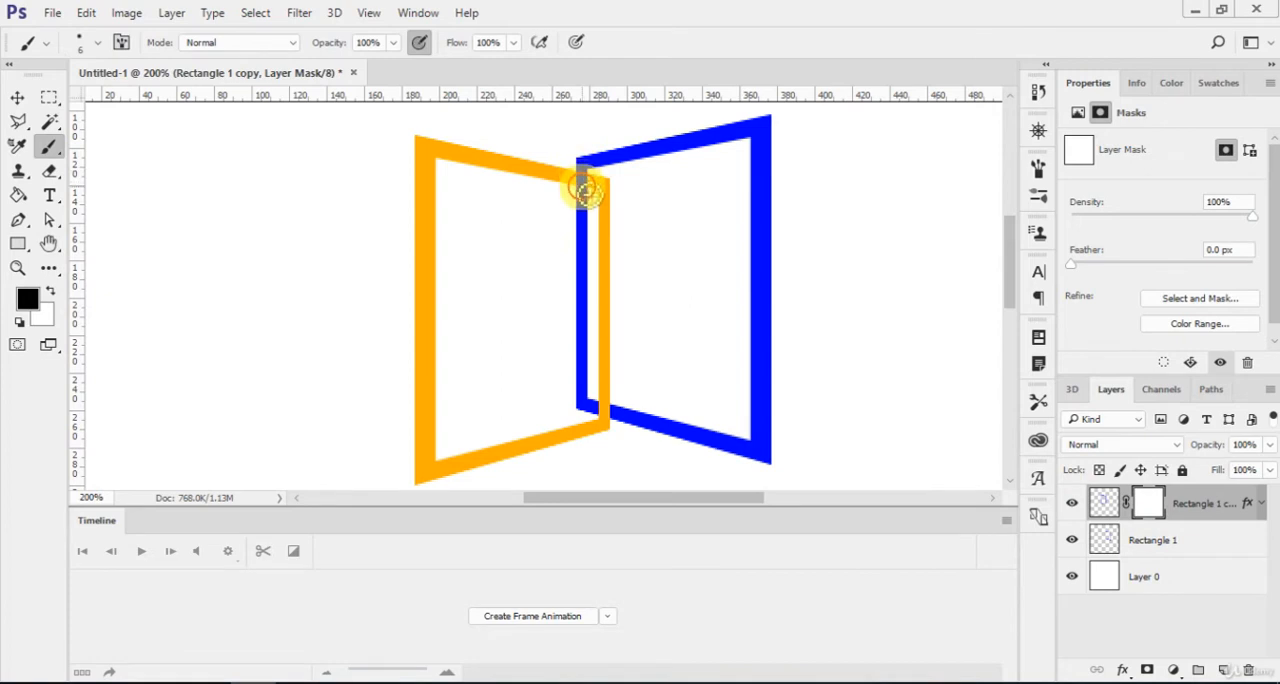
pyautogui.moveTo(585, 190); pyautogui.dragTo(589, 207)
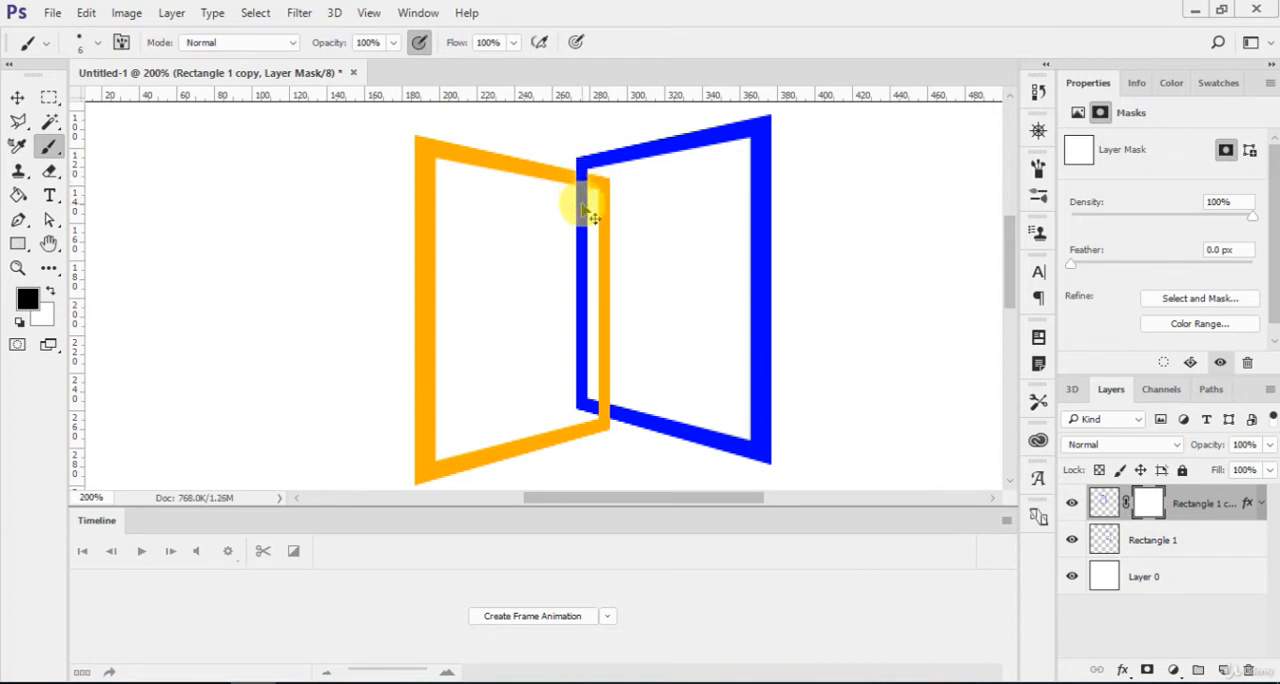
# Paint white on the mask beside the upper crossing to restore the orange edges, then switch the brush back to black at size 3.
pyautogui.hotkey('ctrl', '+')
pyautogui.hotkey('ctrl', '+')
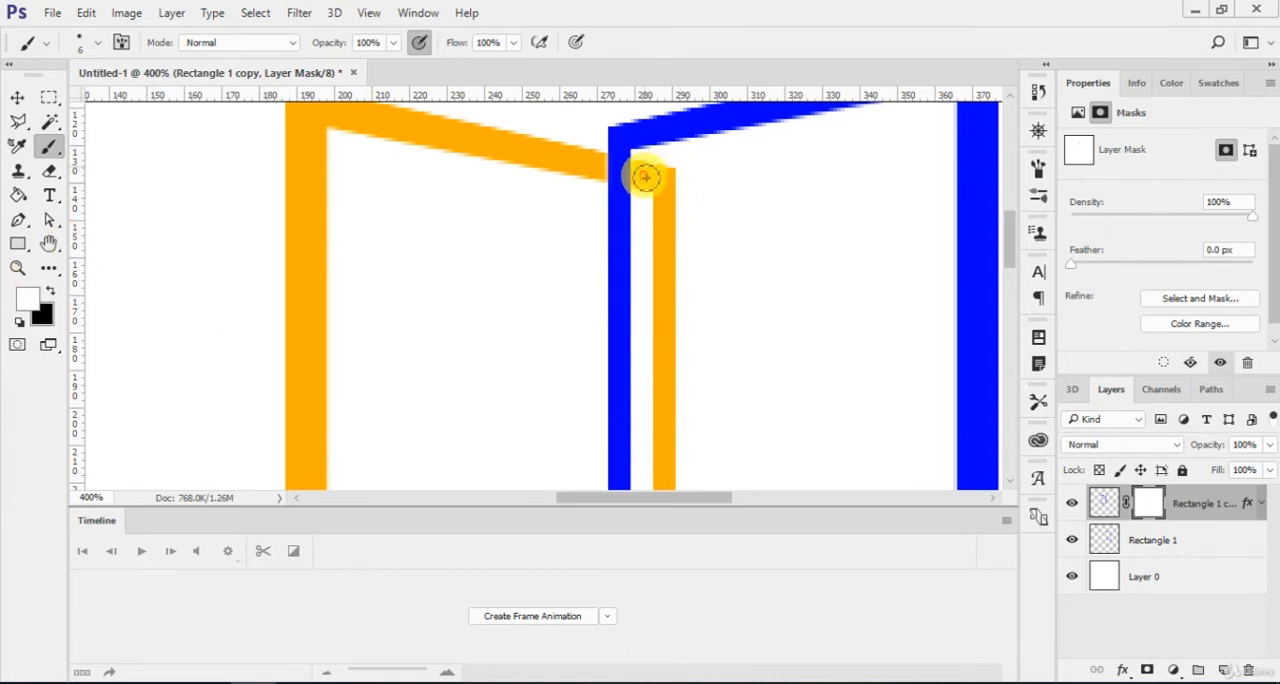
pyautogui.moveTo(646, 174); pyautogui.dragTo(593, 169)
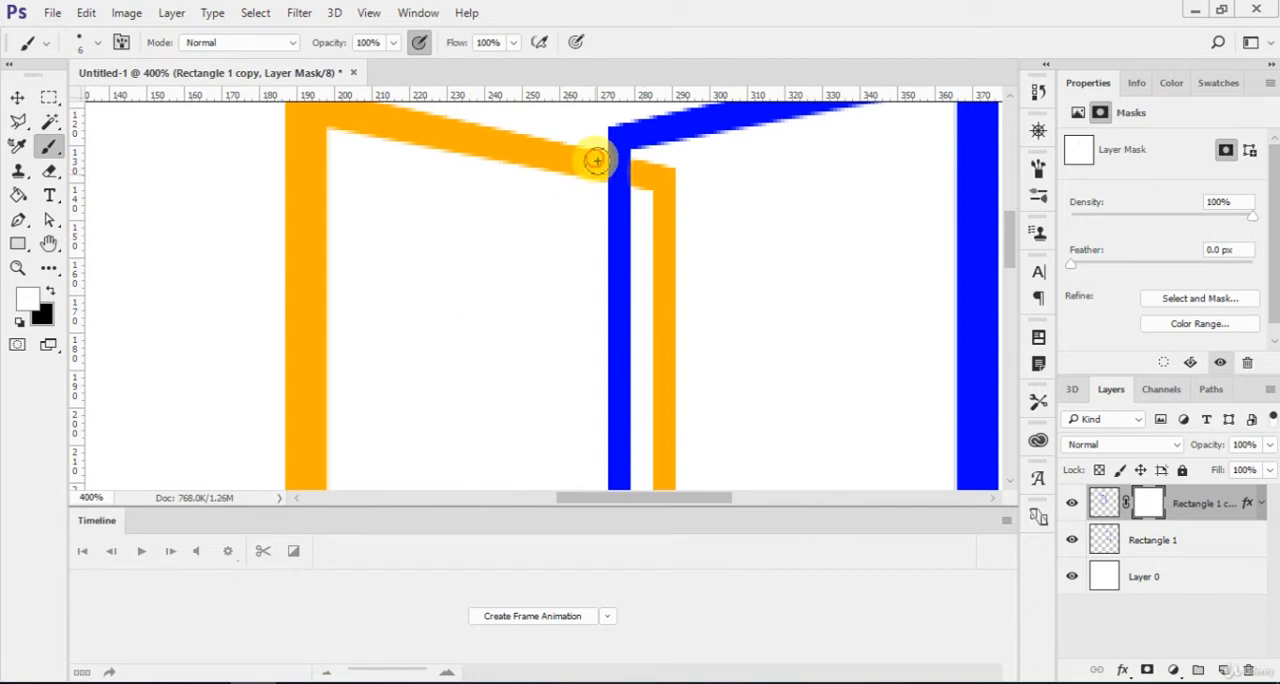
pyautogui.press('x')
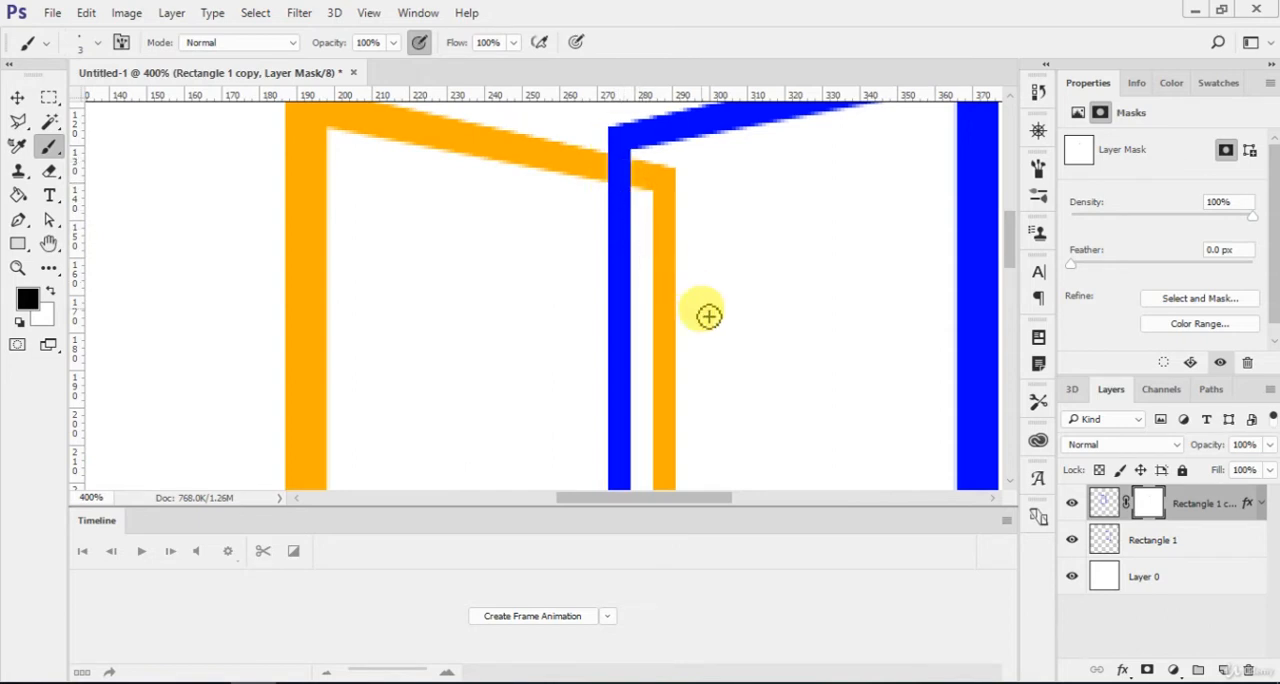
# Merge the orange and blue panel layers into a single layer.
pyautogui.scroll(-5, 700, 310)
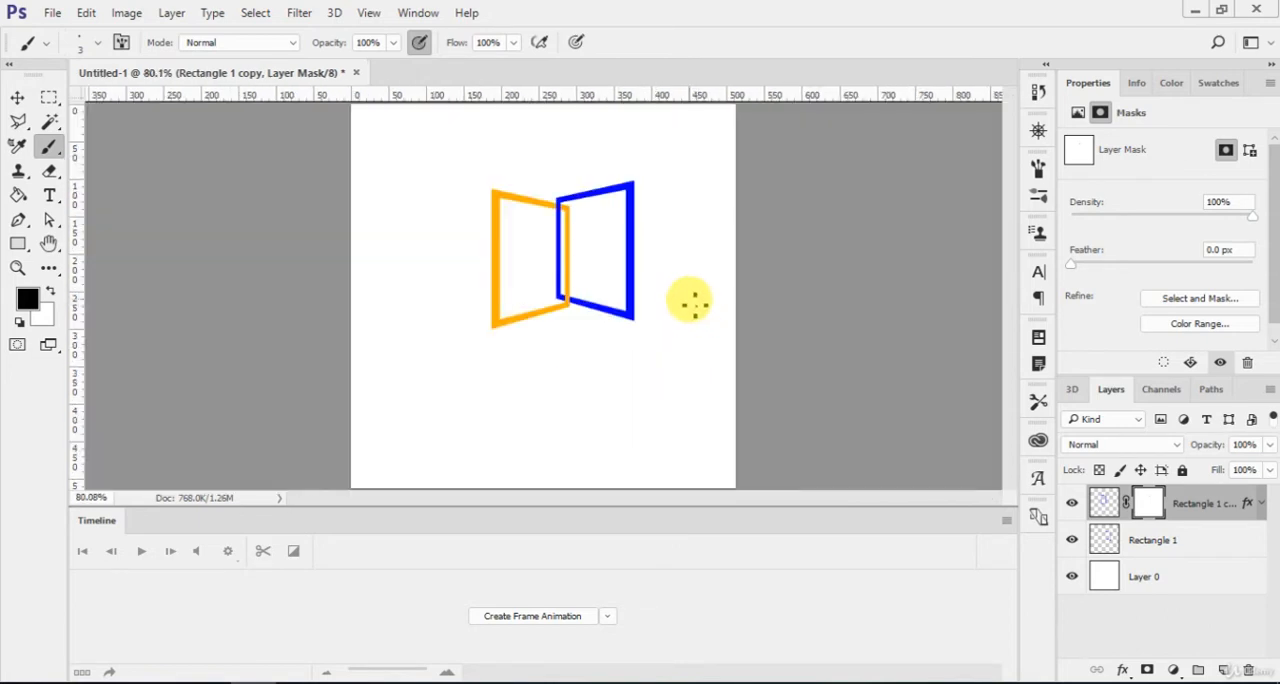
pyautogui.press('v')
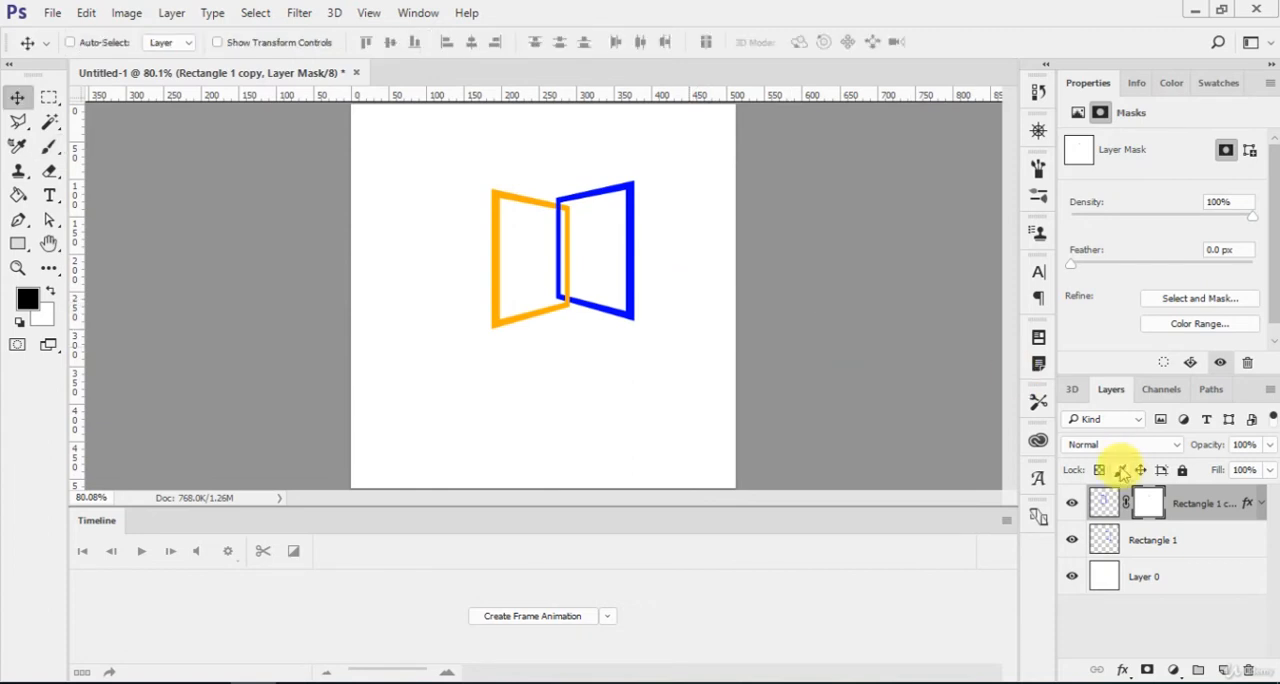
pyautogui.click(1180, 538)
pyautogui.hotkey('ctrl', 'e')
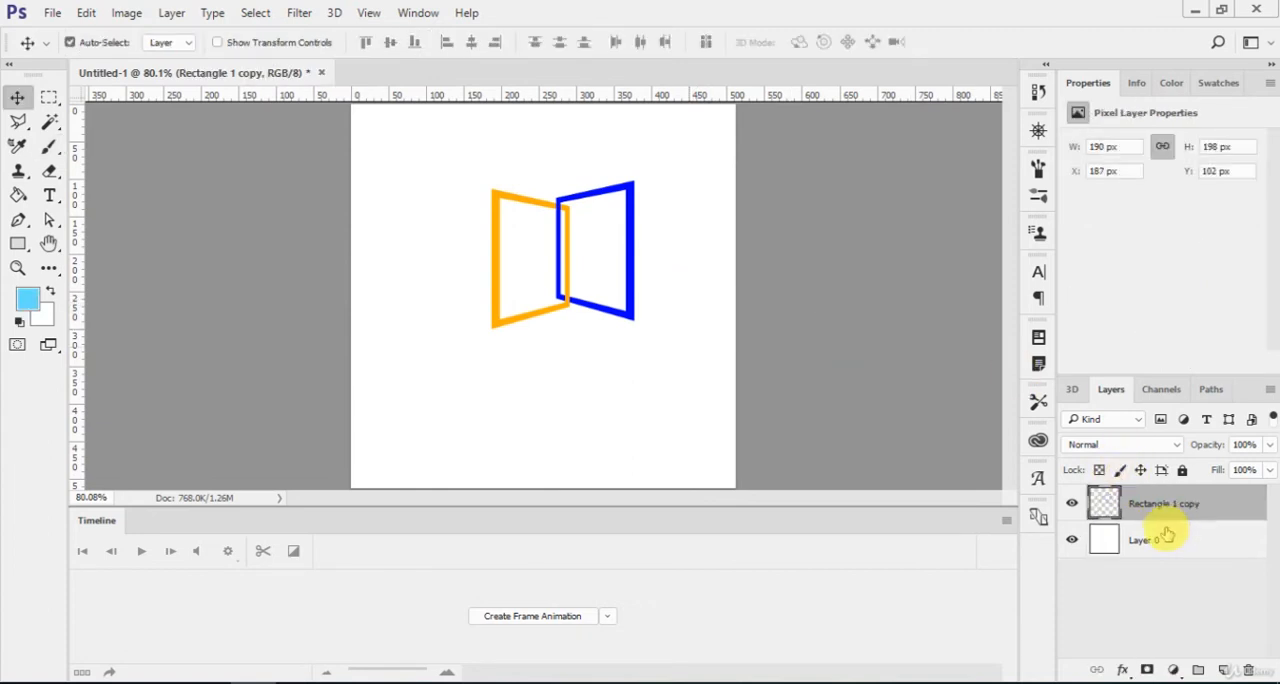
# Move the merged two-panel logo to about X 111 px, Y 133 px on the canvas.
pyautogui.scroll(3, 660, 308)
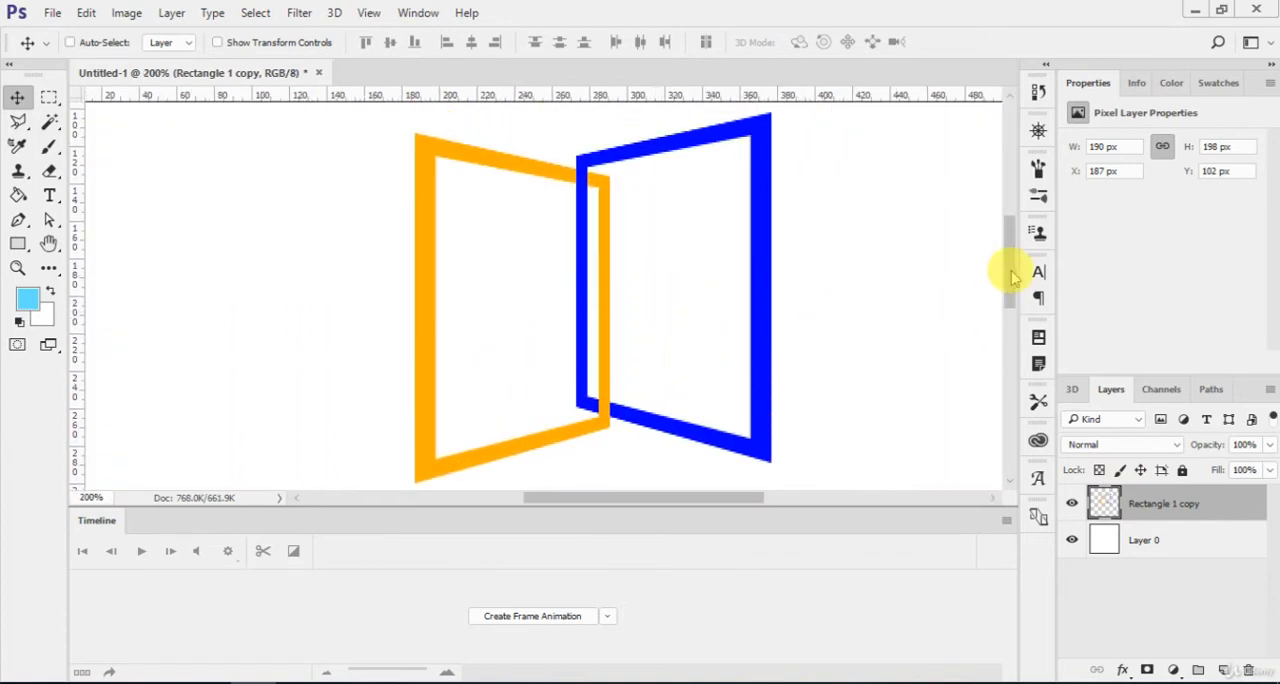
pyautogui.scroll(-4, 1006, 262)
pyautogui.moveTo(604, 268)
pyautogui.mouseDown()
pyautogui.moveTo(626, 286)
pyautogui.moveTo(662, 374)
pyautogui.moveTo(645, 335)
pyautogui.moveTo(553, 290)
pyautogui.mouseUp()
# Add the text DOOR just below the two-panel logo in black Britannic Bold at 18 pt.
pyautogui.press('t')
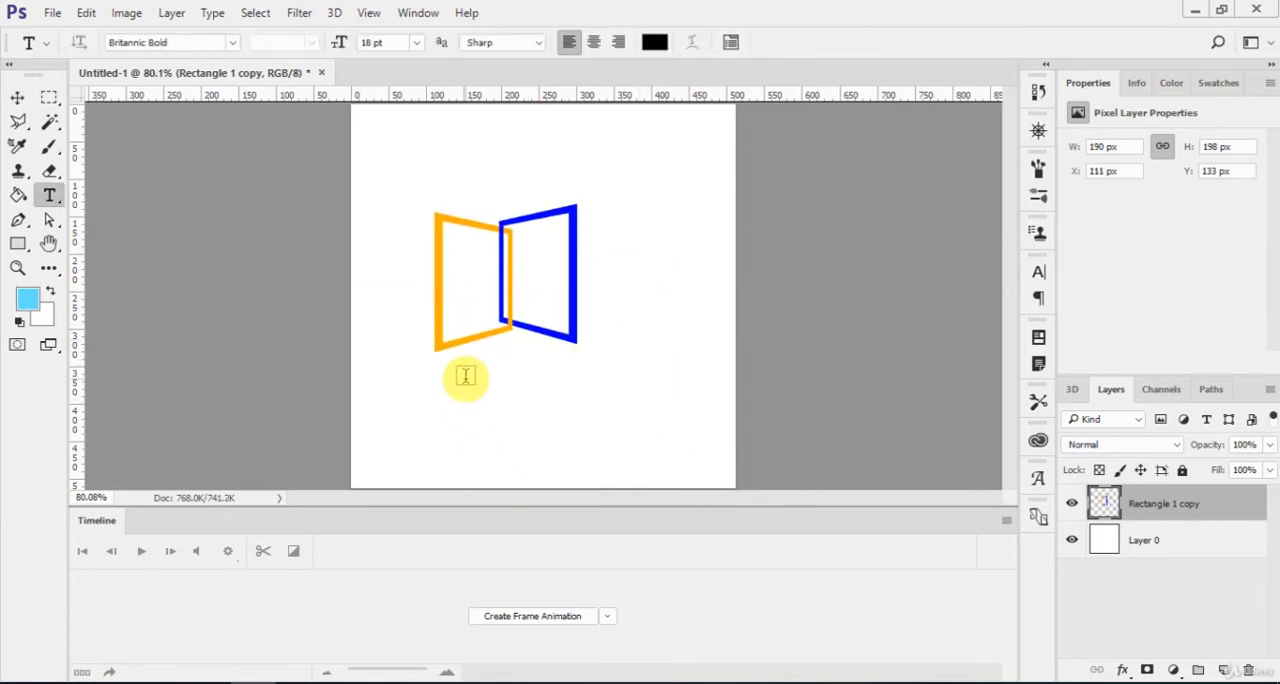
pyautogui.click(466, 378)
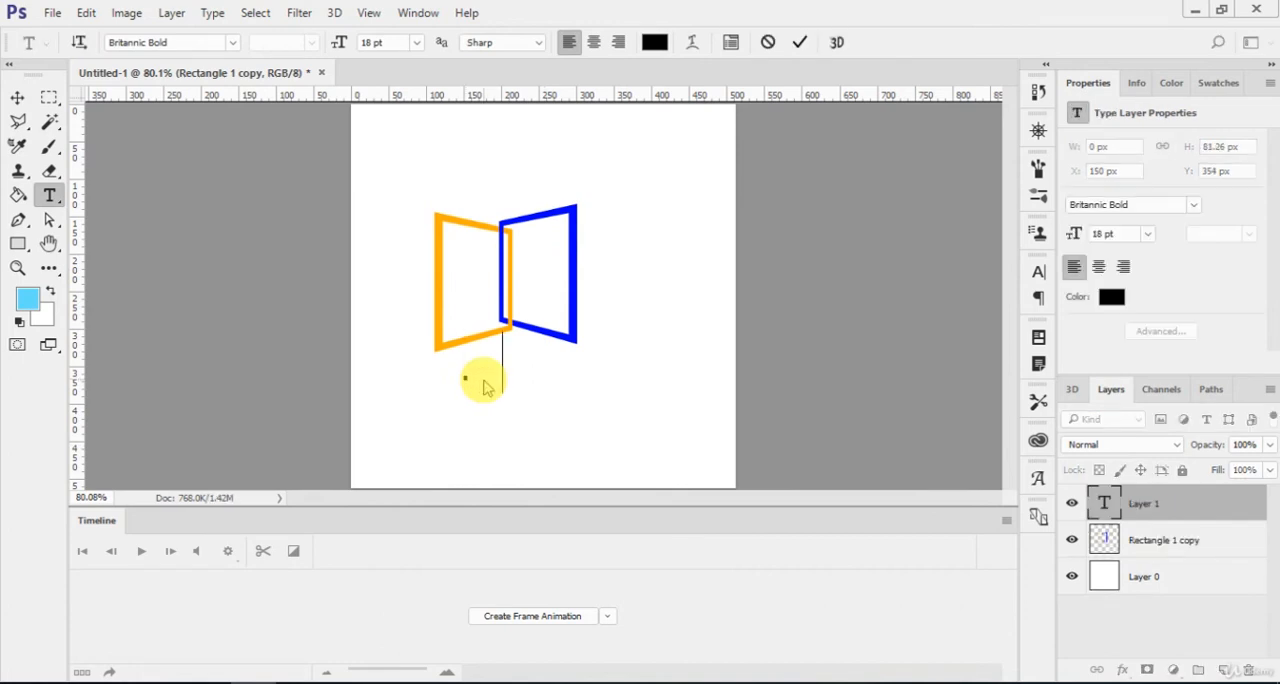
pyautogui.write('DOOR')
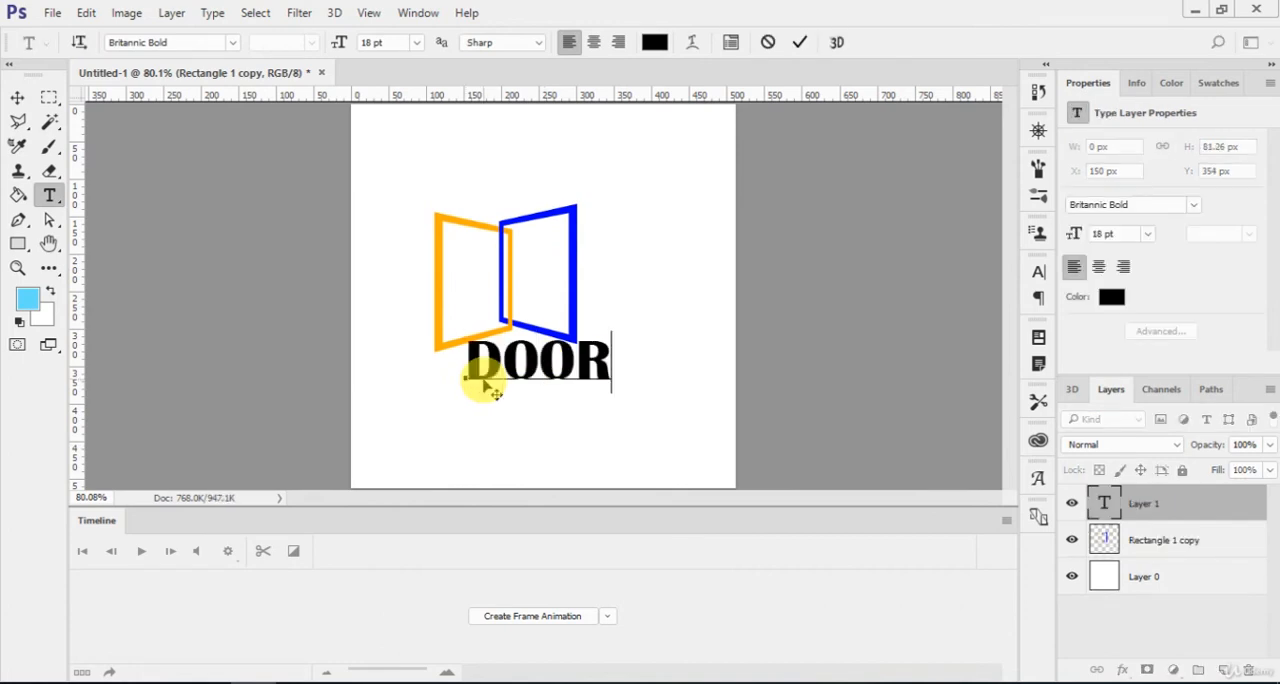
pyautogui.write('s')
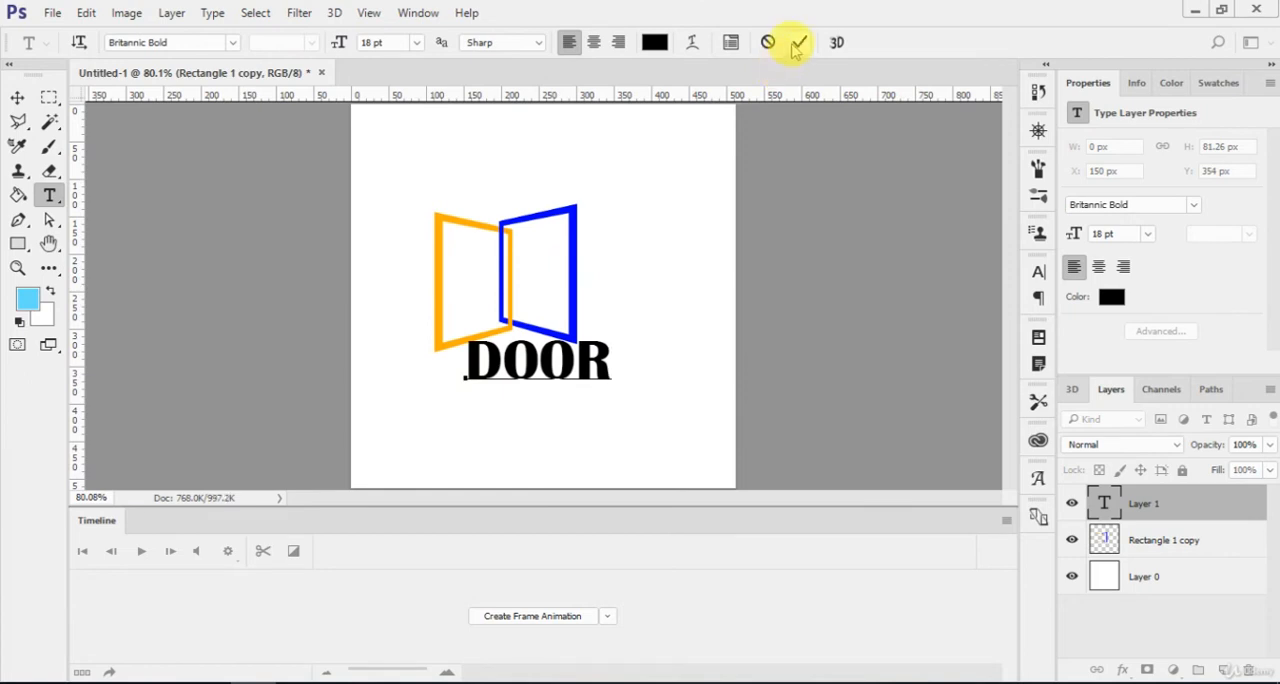
pyautogui.click(797, 43)
# Scale the DOOR text down to about 13.26 pt and place it beneath the panels at about X 143 px, Y 319 px.
pyautogui.press('v')
pyautogui.moveTo(576, 350); pyautogui.dragTo(552, 372)
pyautogui.hotkey('ctrl', 't')
pyautogui.press('Return')
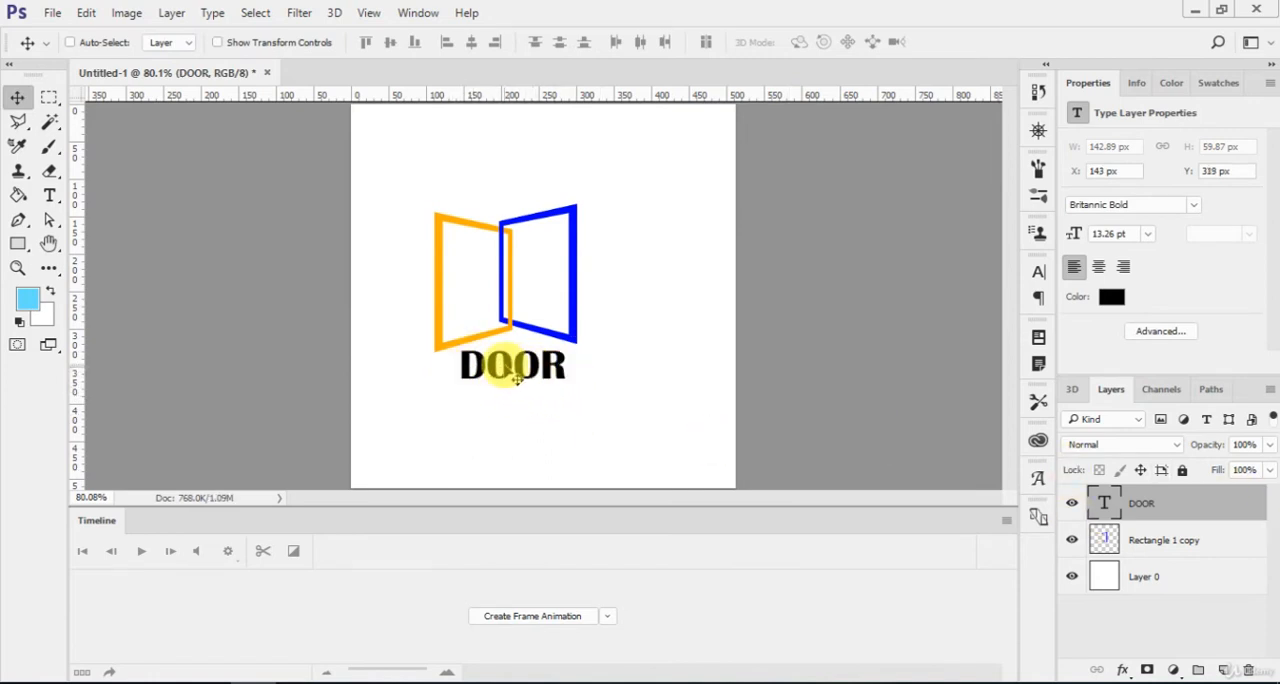
# Add a Gradient Overlay to the DOOR text layer and open its gradient for editing.
pyautogui.doubleClick(1236, 512)
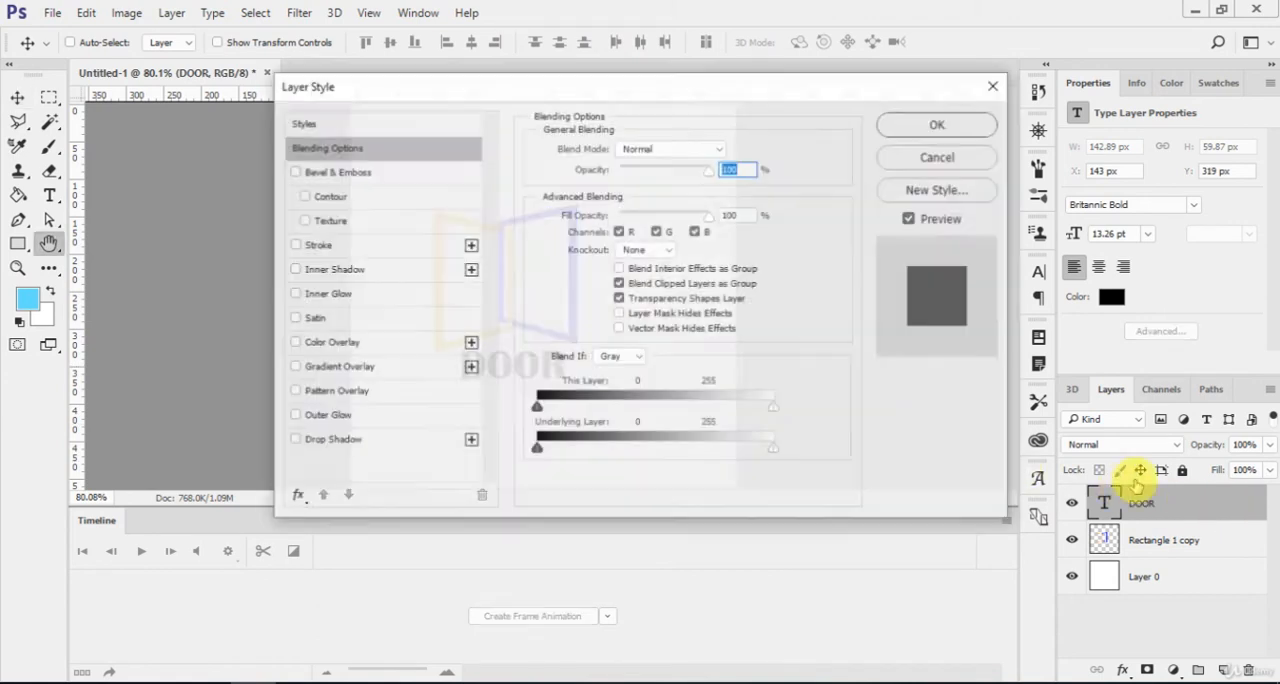
pyautogui.moveTo(560, 94); pyautogui.dragTo(898, 70)
pyautogui.click(665, 348)
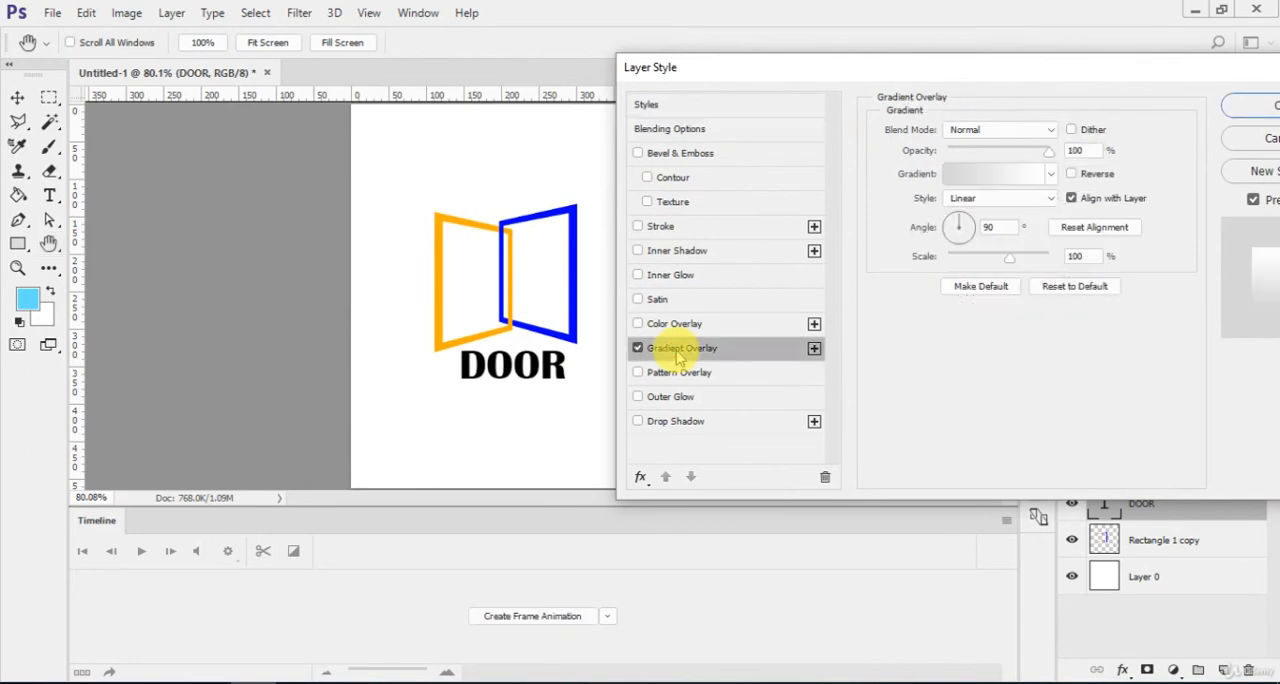
pyautogui.click(973, 174)
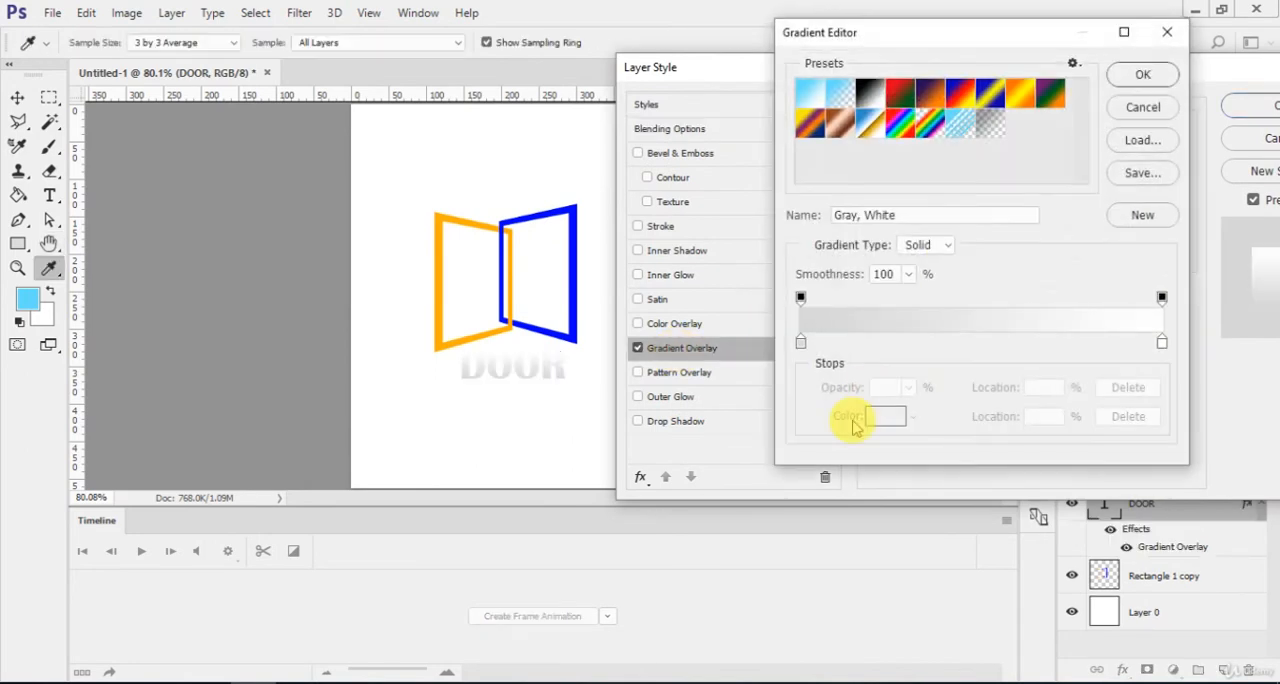
# Set the gradient stops to the panels' orange ffae00 and blue 0000ff, with the color midpoint at 71%.
pyautogui.doubleClick(800, 345)
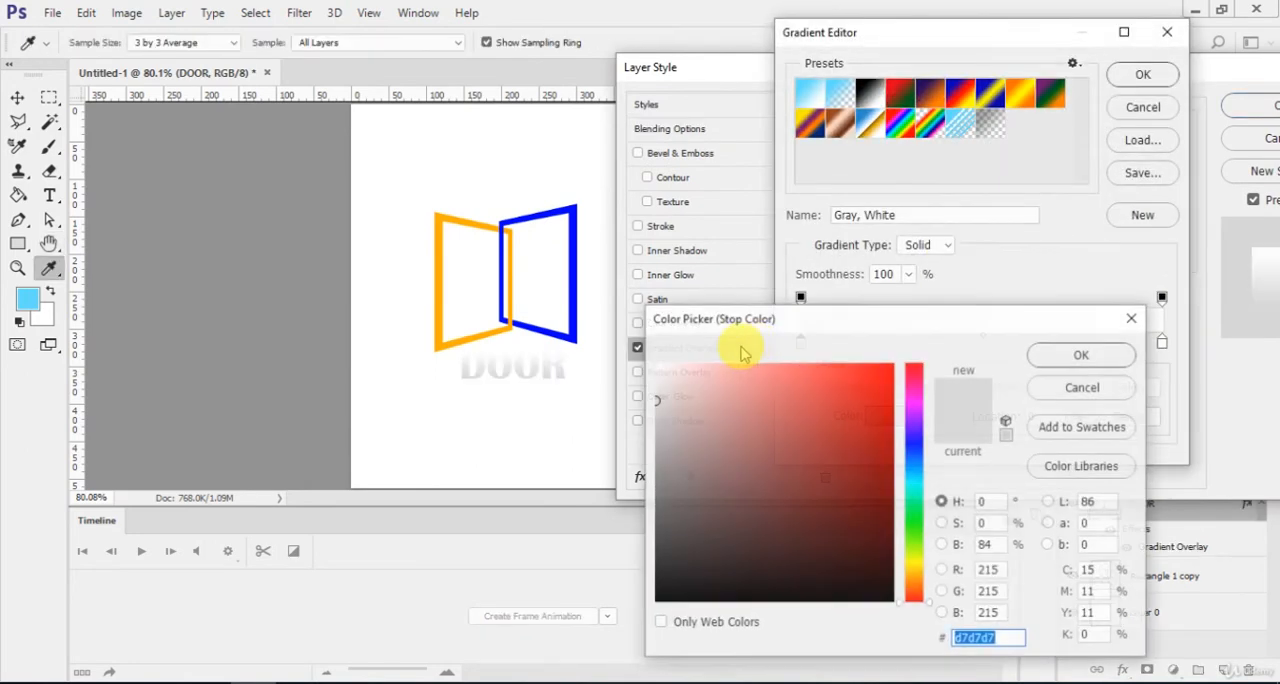
pyautogui.click(442, 297)
pyautogui.click(1086, 352)
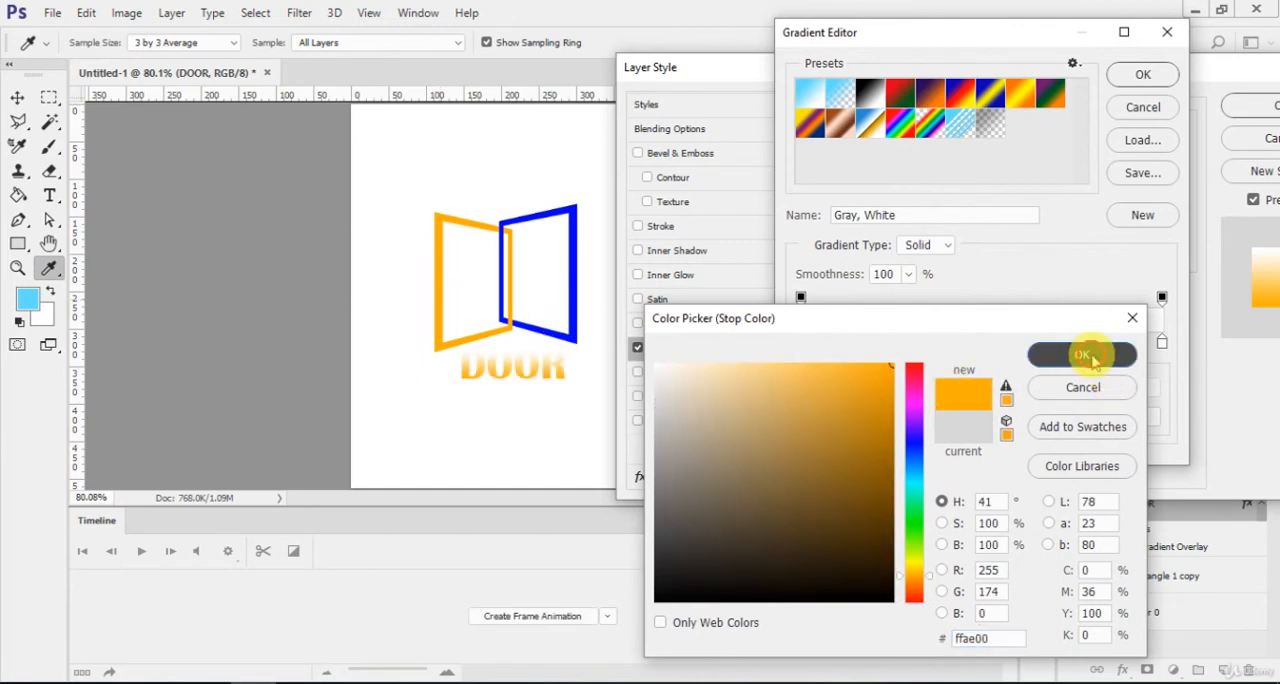
pyautogui.click(1162, 345)
pyautogui.doubleClick(1162, 345)
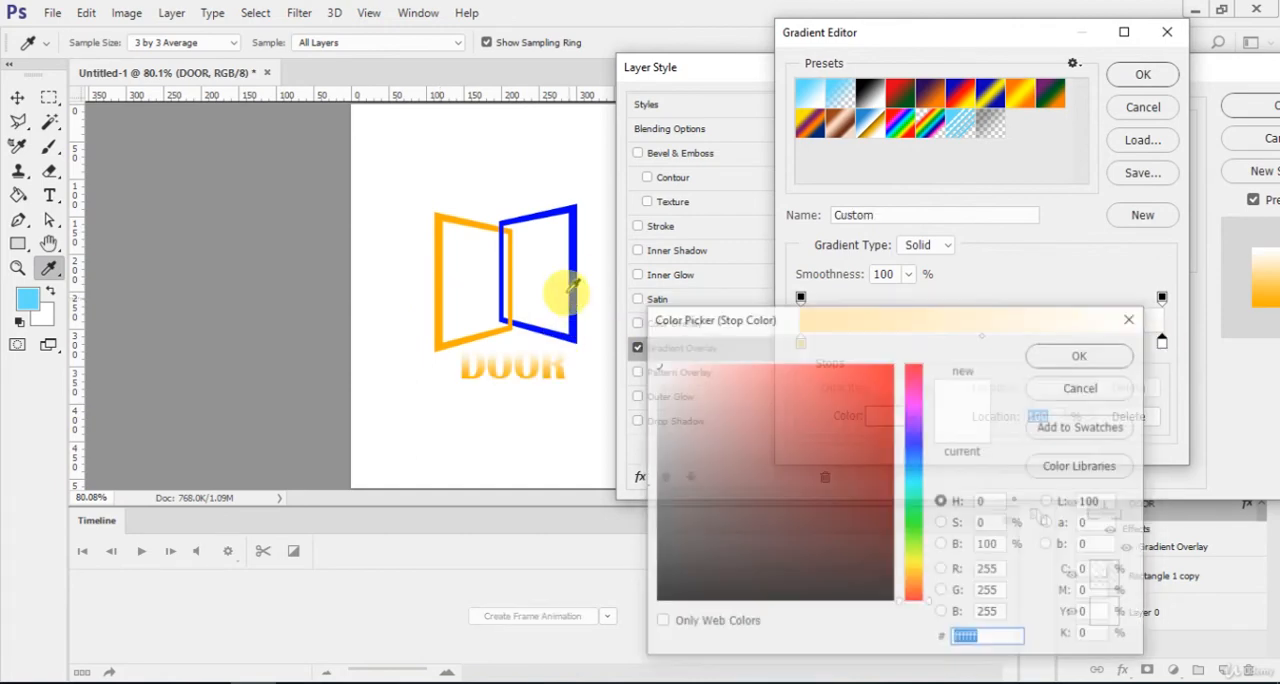
pyautogui.click(572, 285)
pyautogui.click(1106, 366)
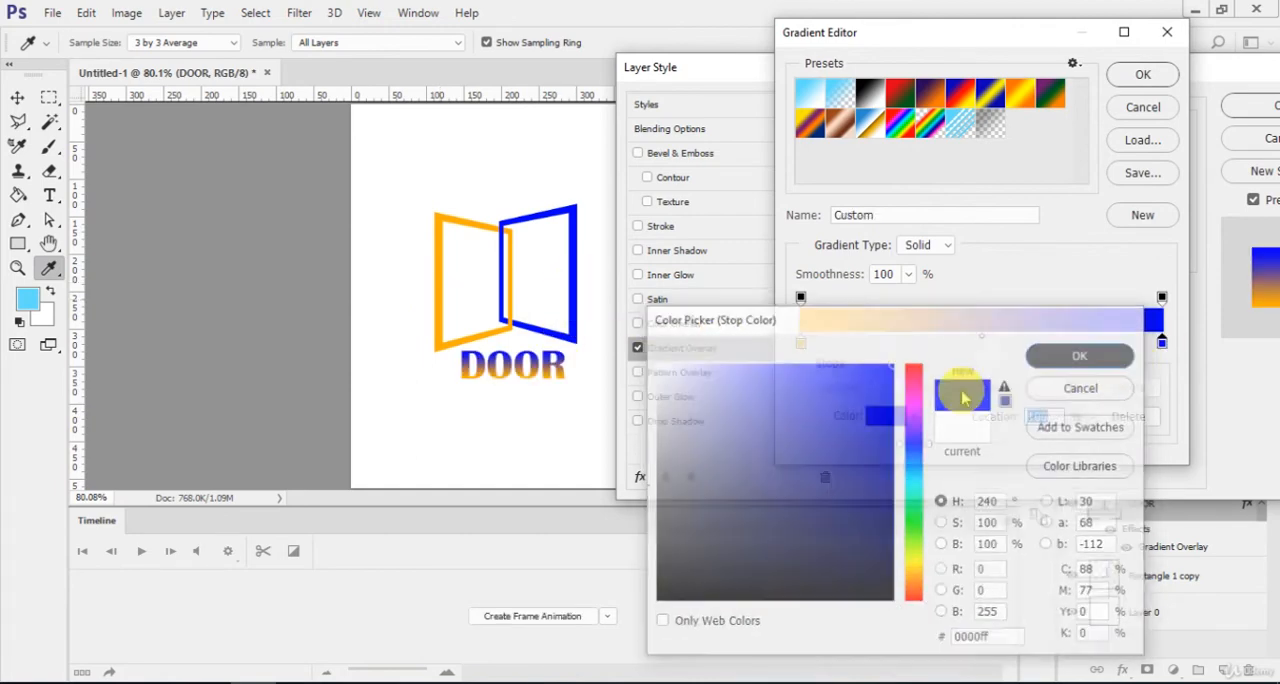
pyautogui.moveTo(985, 345); pyautogui.dragTo(1062, 345)
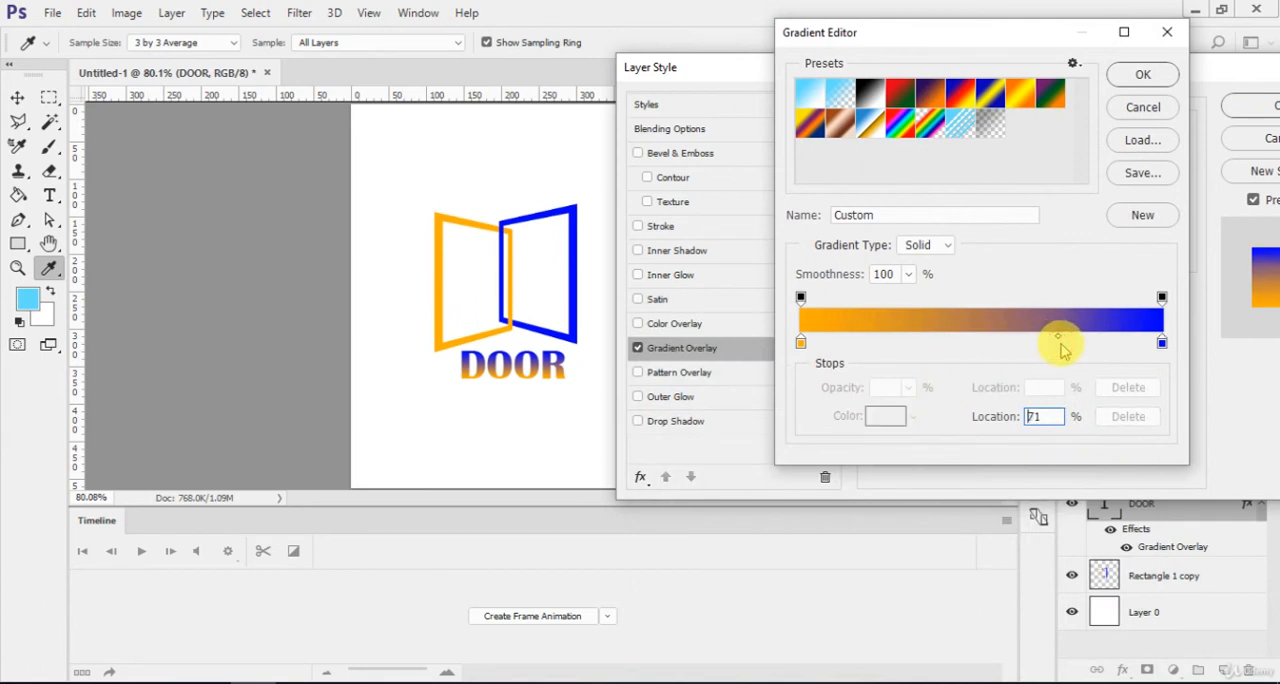
# Load the Foreground to Background gradient preset and sample the orange panel's color for its starting stop.
pyautogui.click(812, 92)
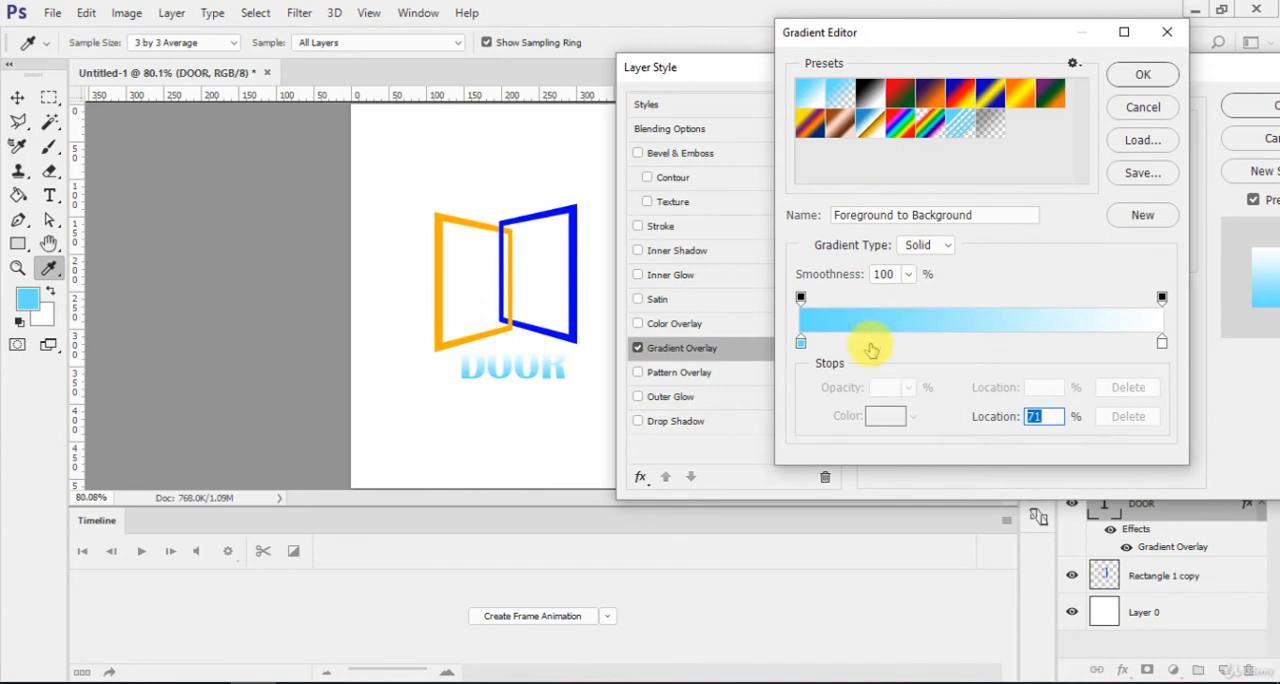
pyautogui.doubleClick(805, 345)
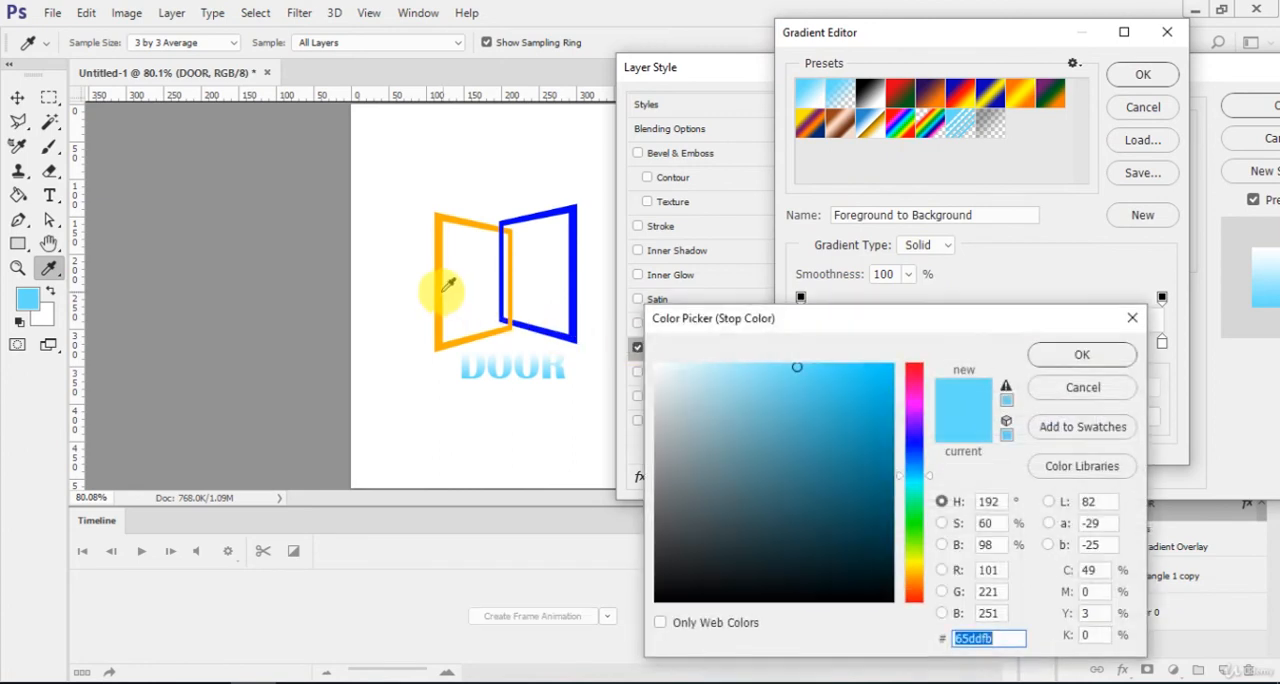
pyautogui.click(437, 290)
pyautogui.click(1072, 356)
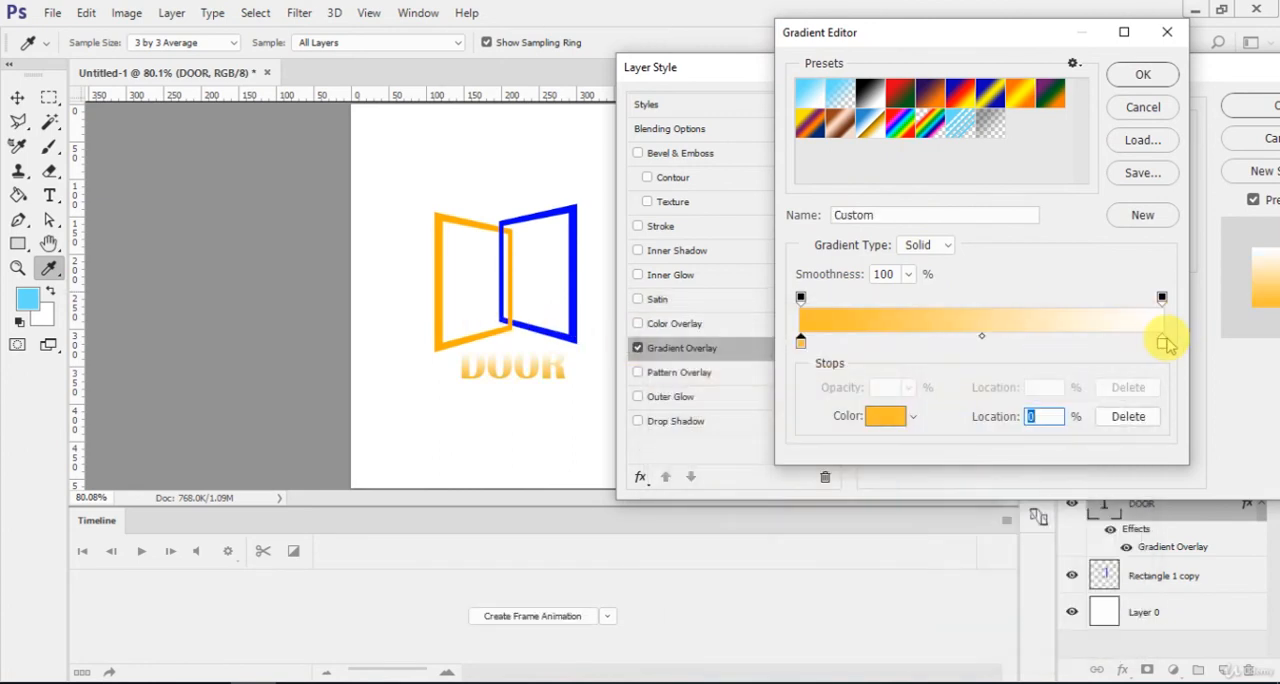
# Set the gradient's end stop to light blue 6666ff sampled from the blue panel and its color midpoint to 80%.
pyautogui.doubleClick(1163, 345)
pyautogui.click(575, 330)
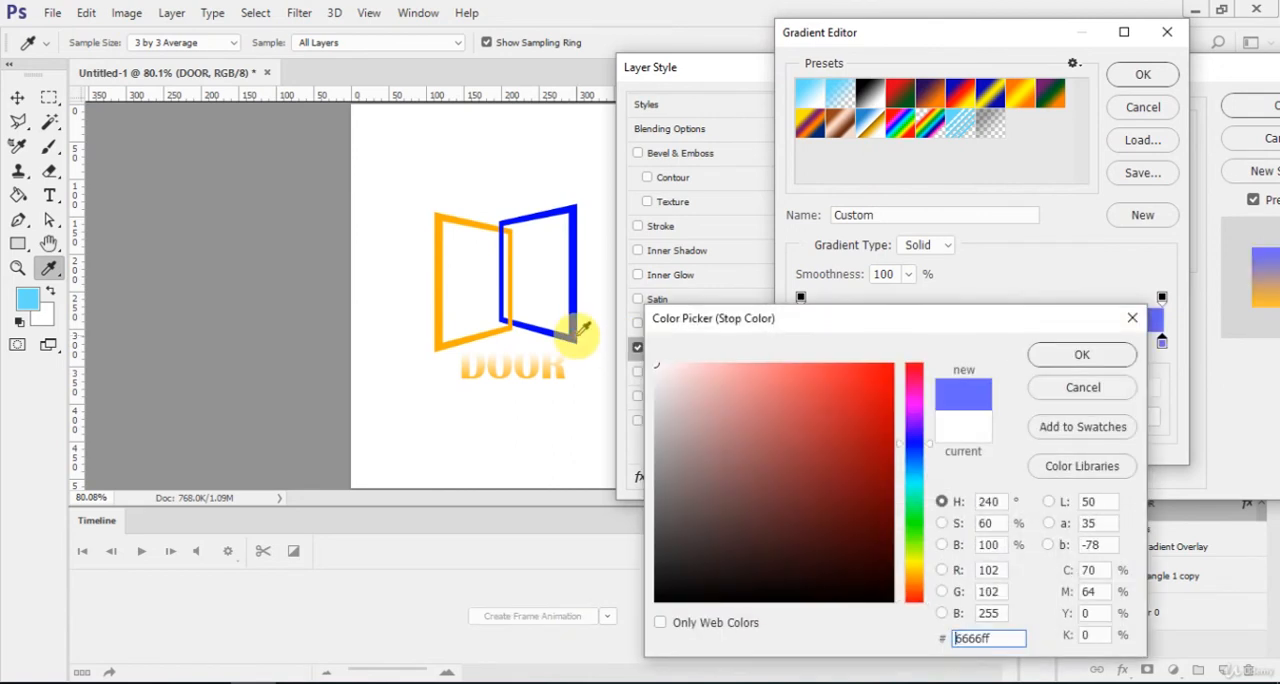
pyautogui.click(1127, 357)
pyautogui.moveTo(988, 343); pyautogui.dragTo(1087, 343)
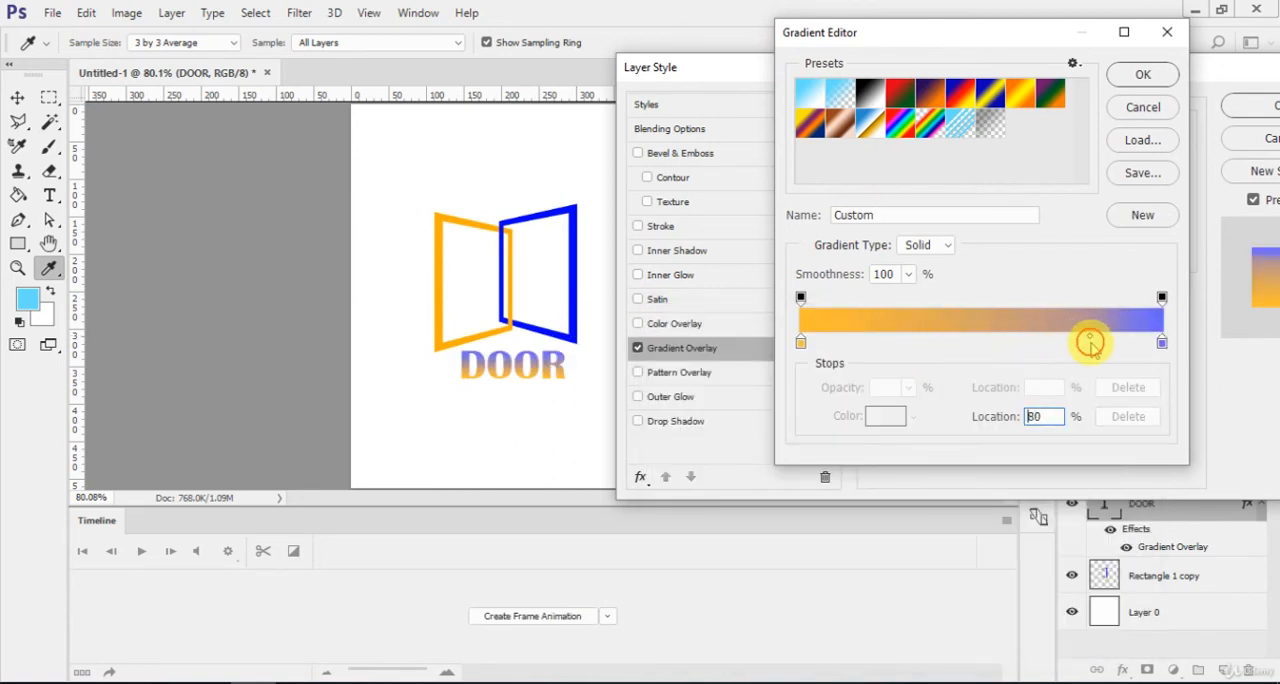
pyautogui.click(1140, 75)
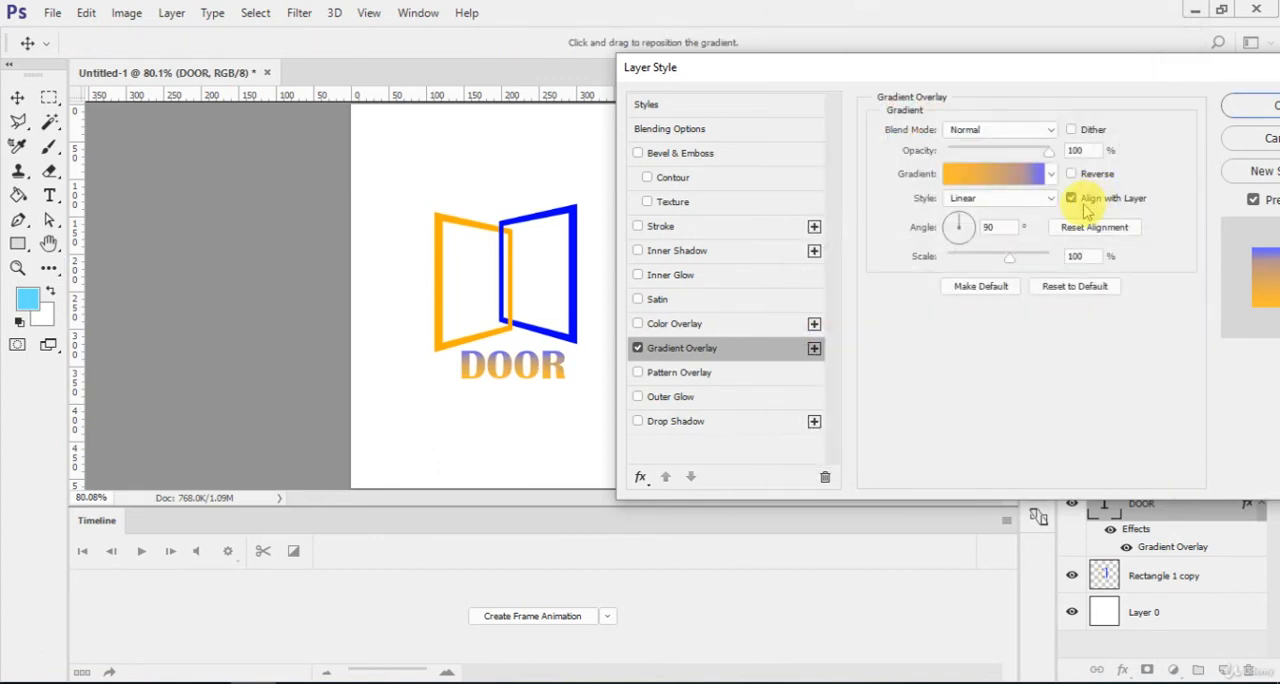
# Try the Radial and Reflected gradient styles on the DOOR text and return the style to Linear.
pyautogui.click(1015, 200)
pyautogui.click(1018, 214)
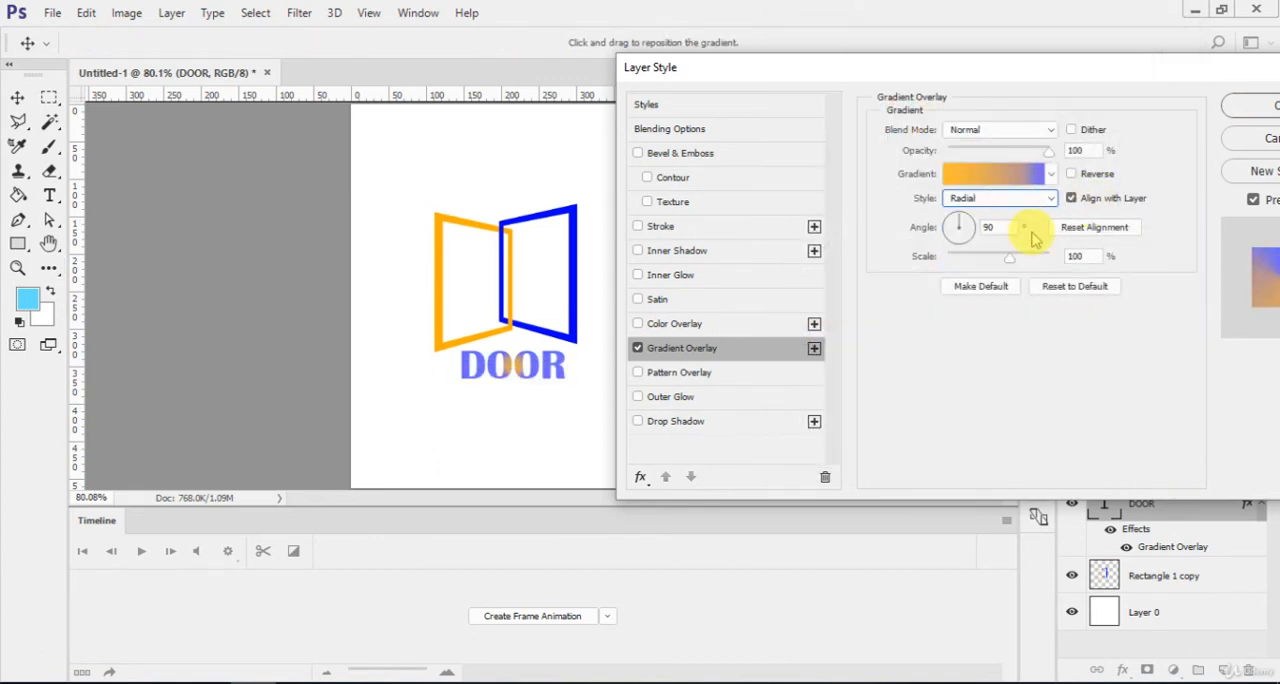
pyautogui.press('Down')
pyautogui.press('Down')
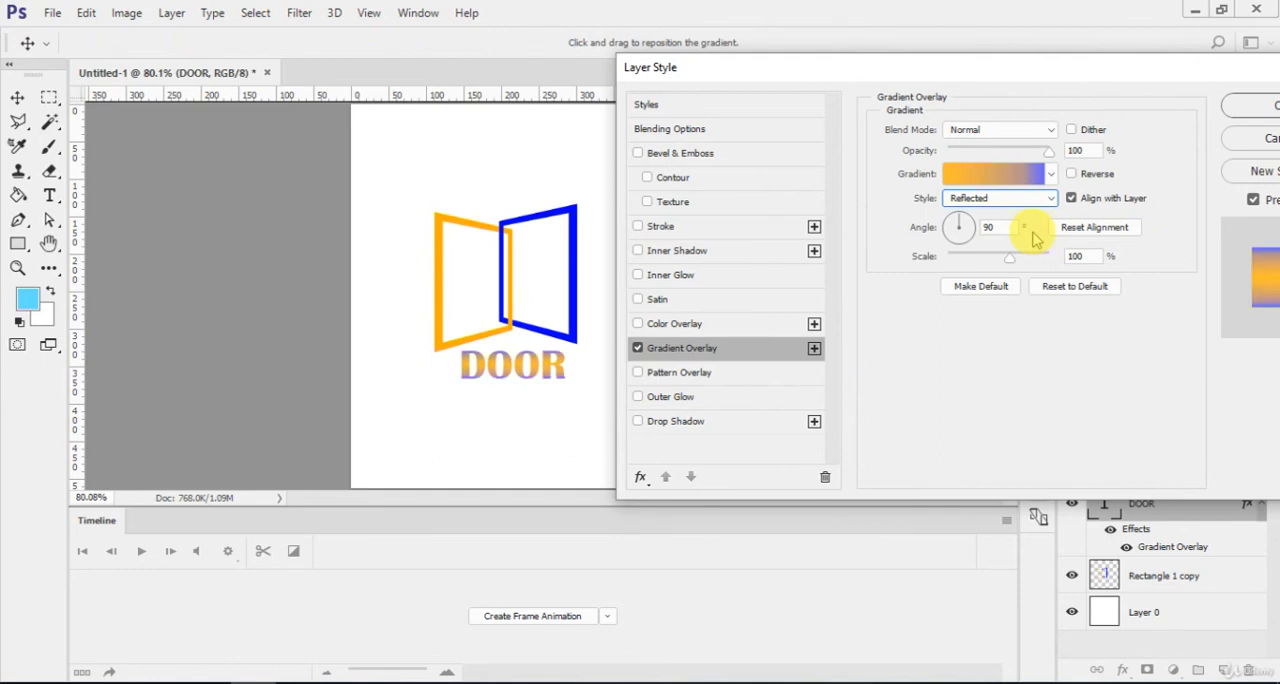
pyautogui.press('Down')
pyautogui.press('Up')
pyautogui.press('Up')
pyautogui.press('Up')
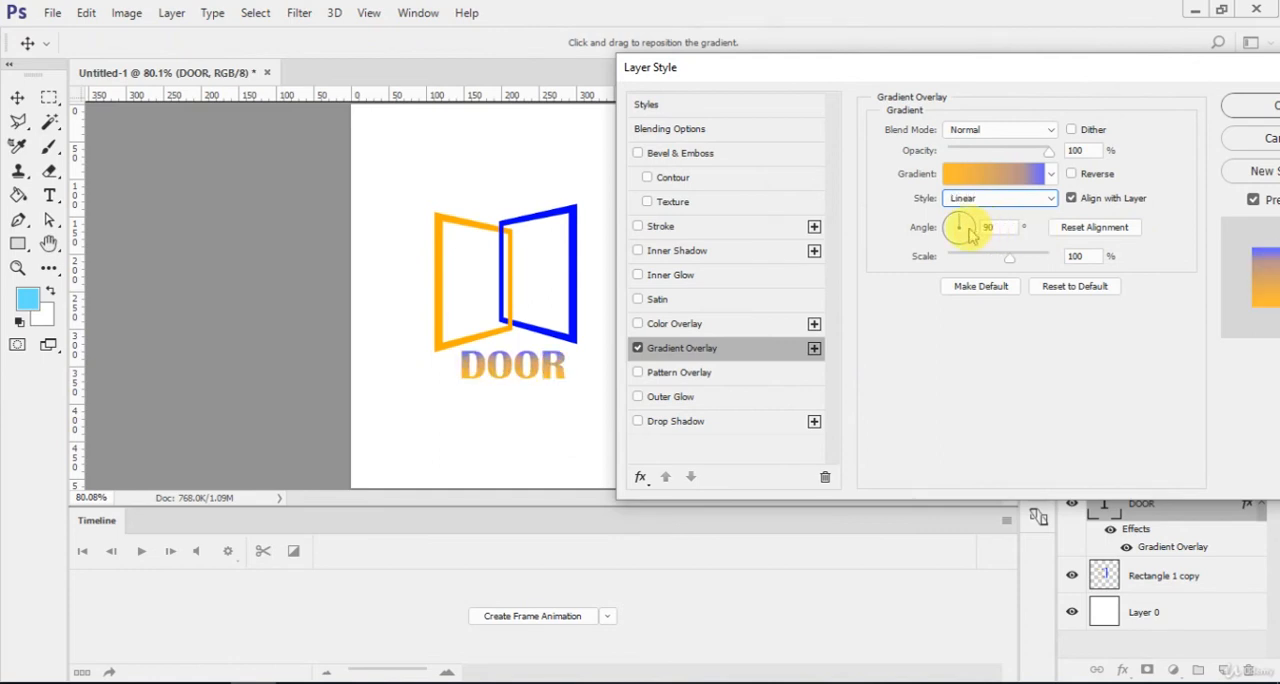
# Set the gradient overlay's angle to 0° and apply the layer style to the DOOR text.
pyautogui.press('Tab')
pyautogui.write('0')
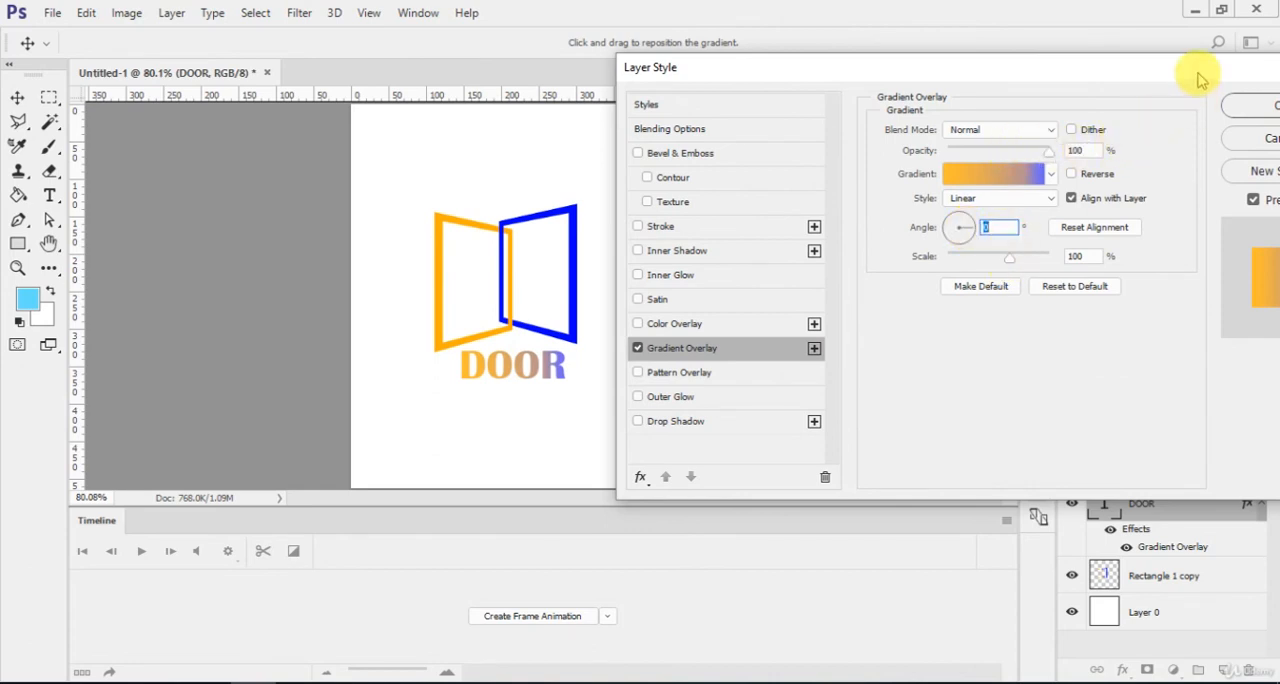
pyautogui.moveTo(1200, 68); pyautogui.dragTo(1128, 68)
pyautogui.click(1210, 106)
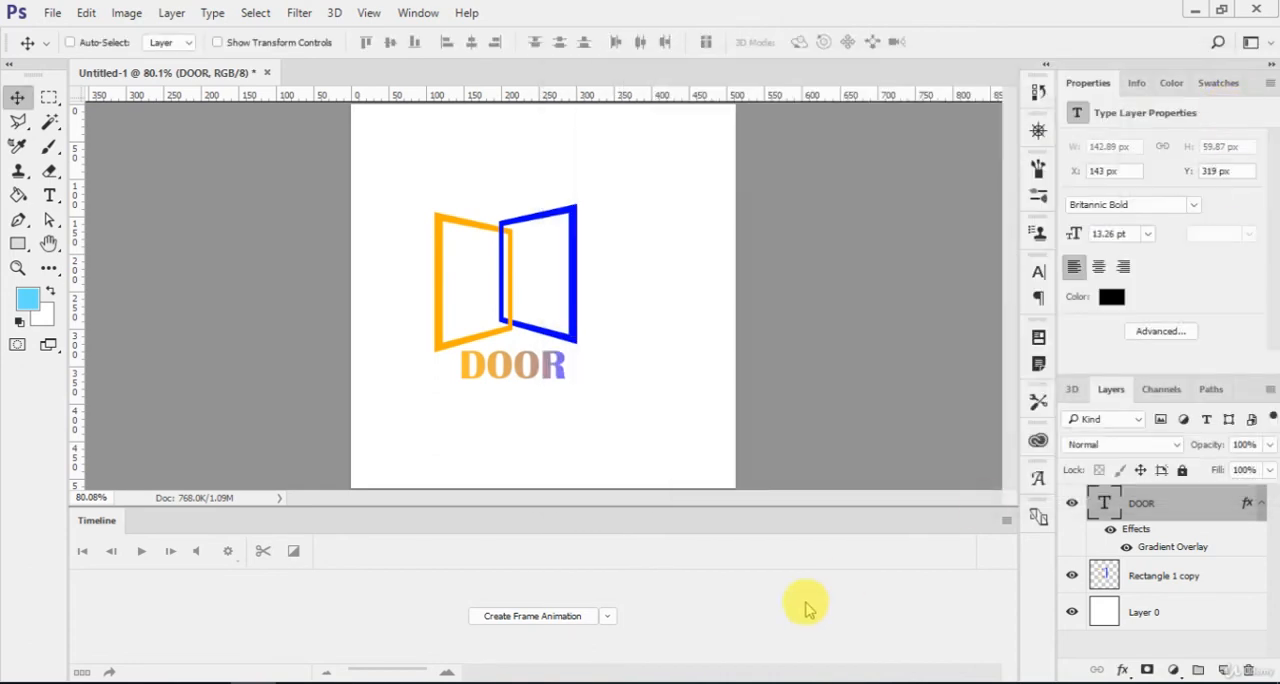
# Rasterize the type of the DOOR layer, keeping its gradient overlay effect.
pyautogui.click(1259, 505)
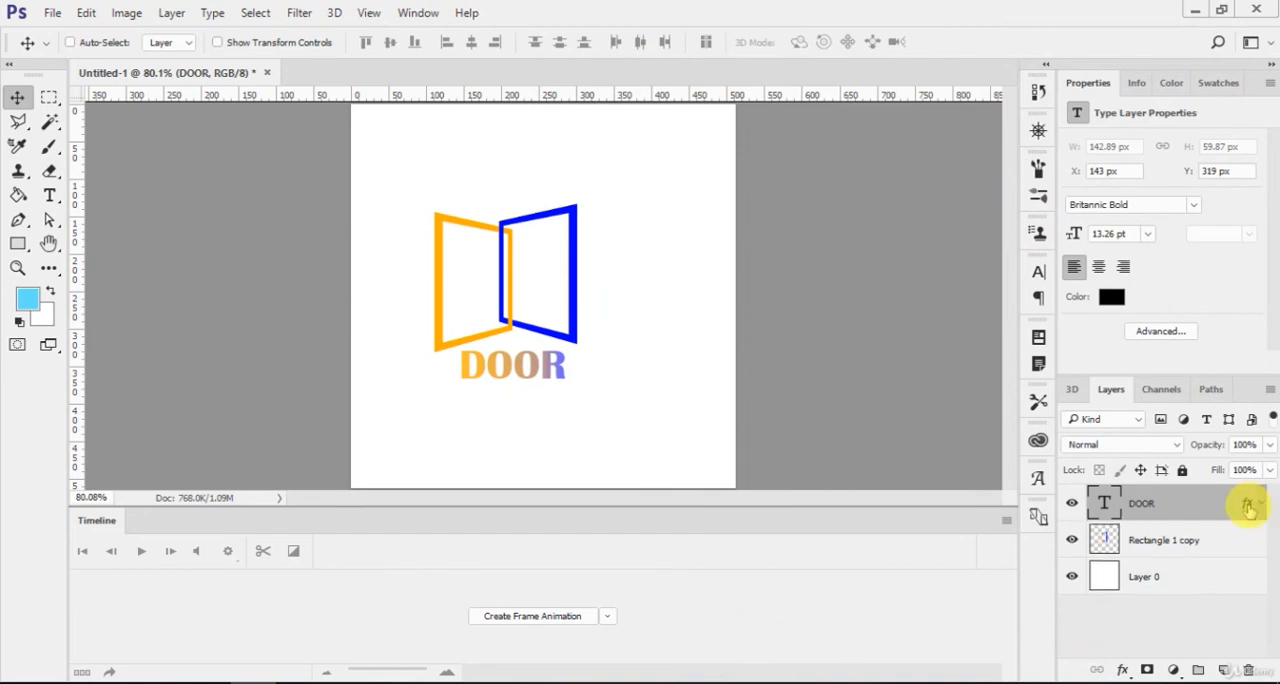
pyautogui.rightClick(1208, 507)
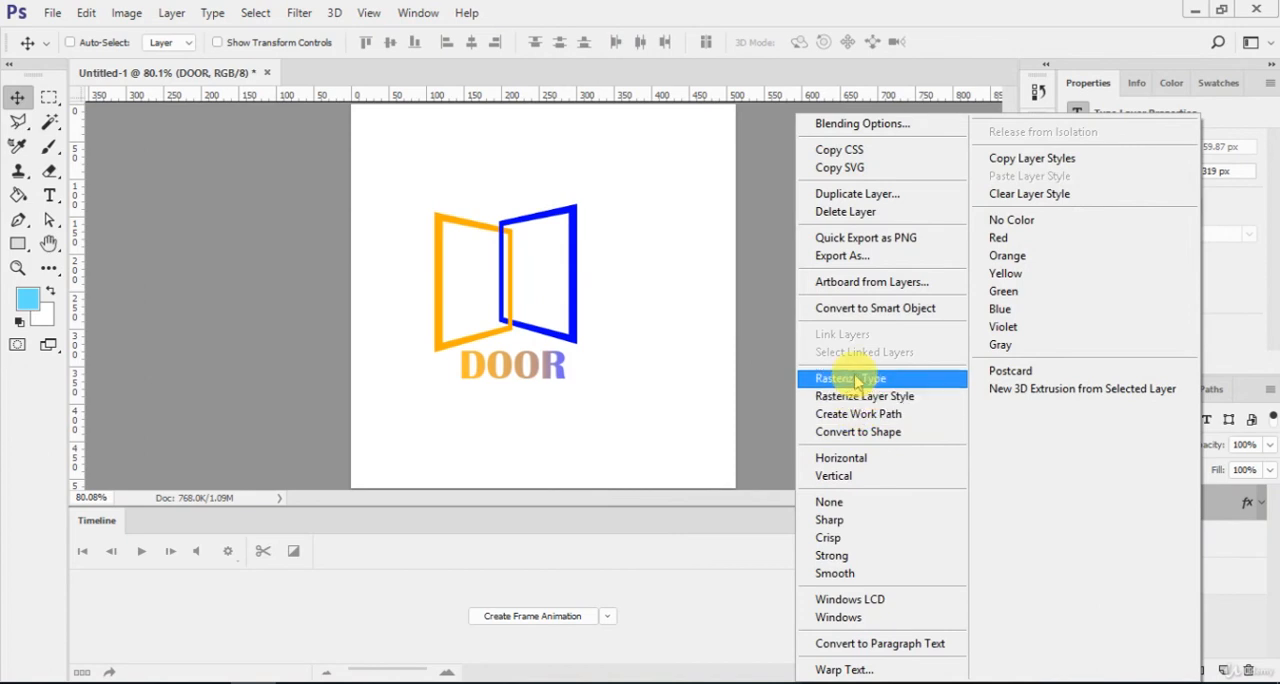
pyautogui.click(855, 380)
# Select the DOOR lettering's lower part below a rising diagonal with the Polygonal Lasso and cut it onto a new layer.
pyautogui.press('l')
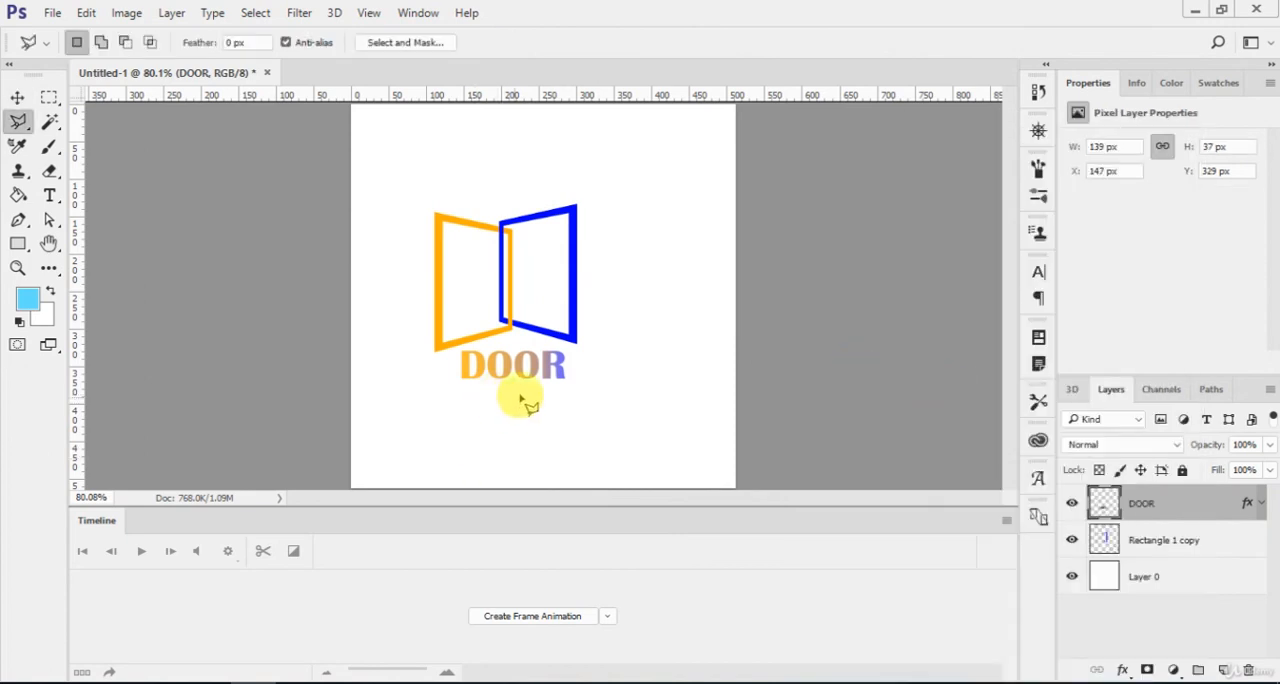
pyautogui.click(568, 352)
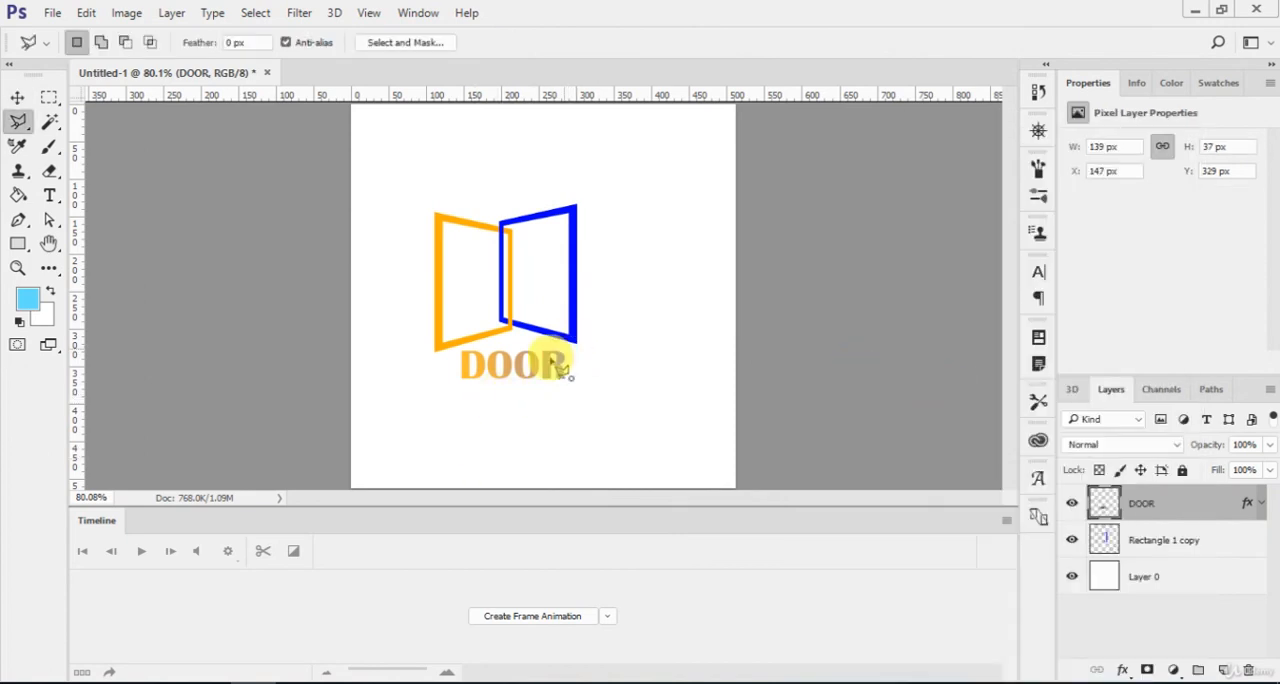
pyautogui.click(413, 392)
pyautogui.click(592, 387)
pyautogui.click(568, 350)
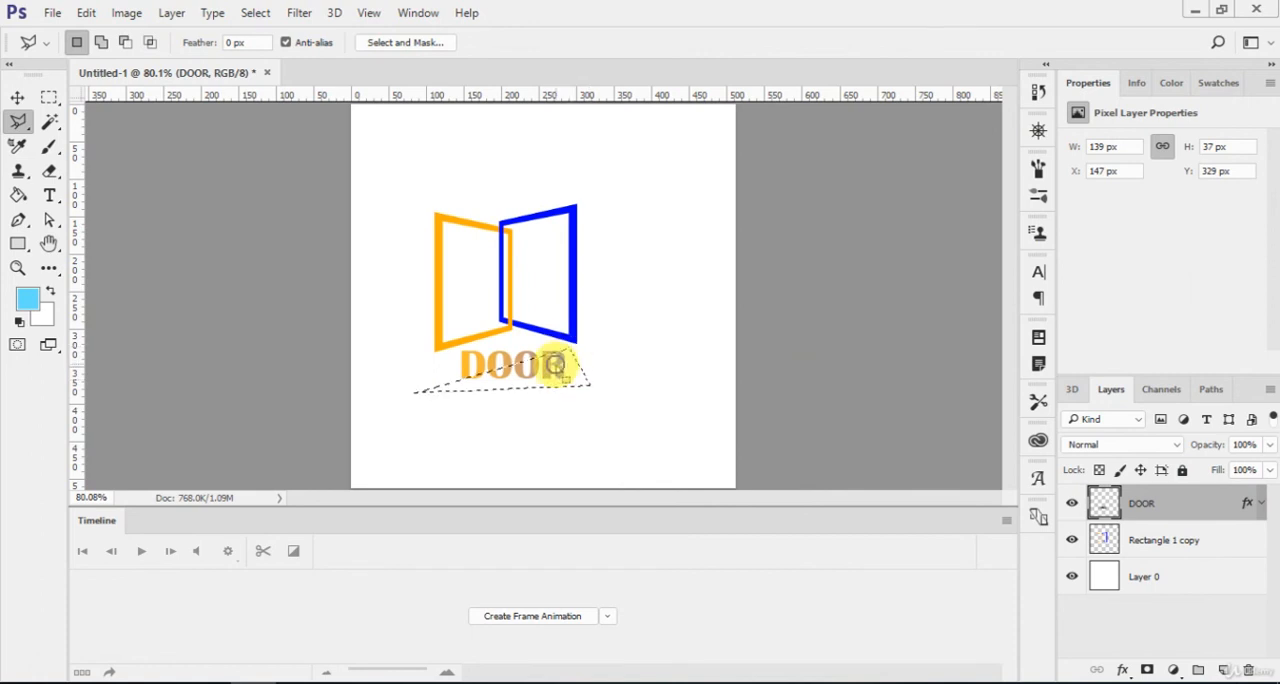
pyautogui.rightClick(560, 352)
pyautogui.click(634, 458)
# Nudge the cut lower part of the lettering down 3 px to Y 332 px, leaving a diagonal gap.
pyautogui.press('v')
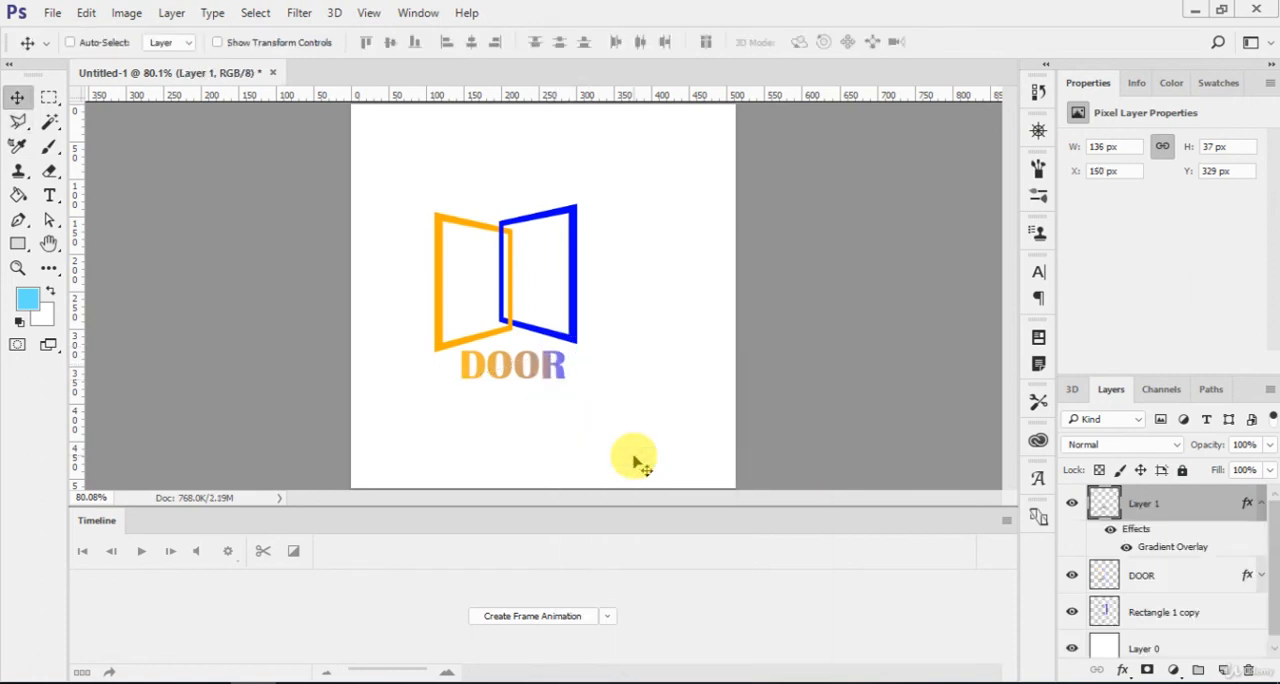
pyautogui.press('Left')
pyautogui.press('Left')
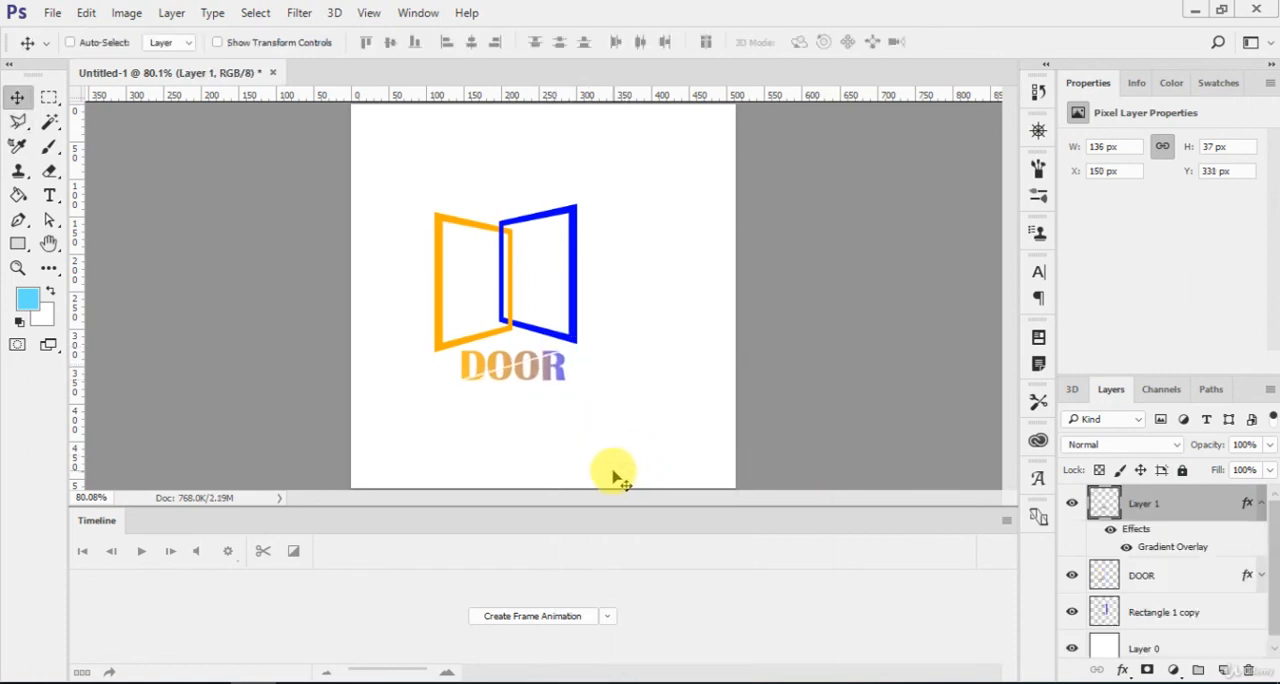
pyautogui.press('Down')
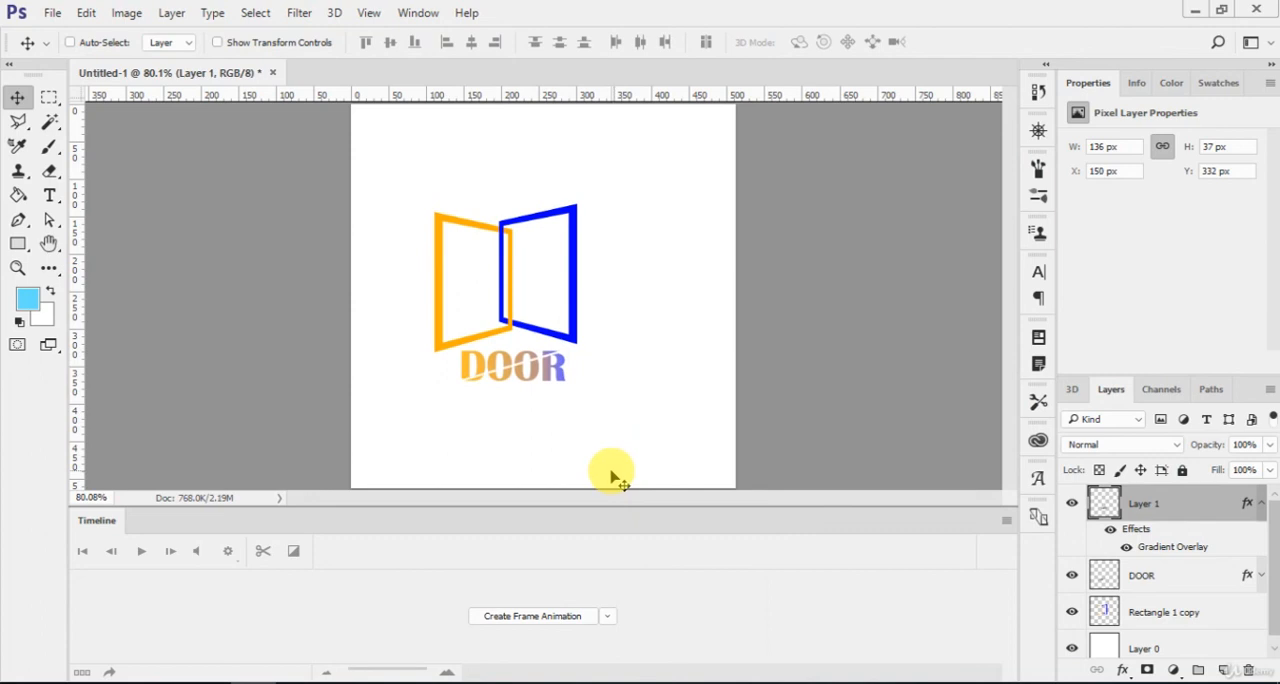